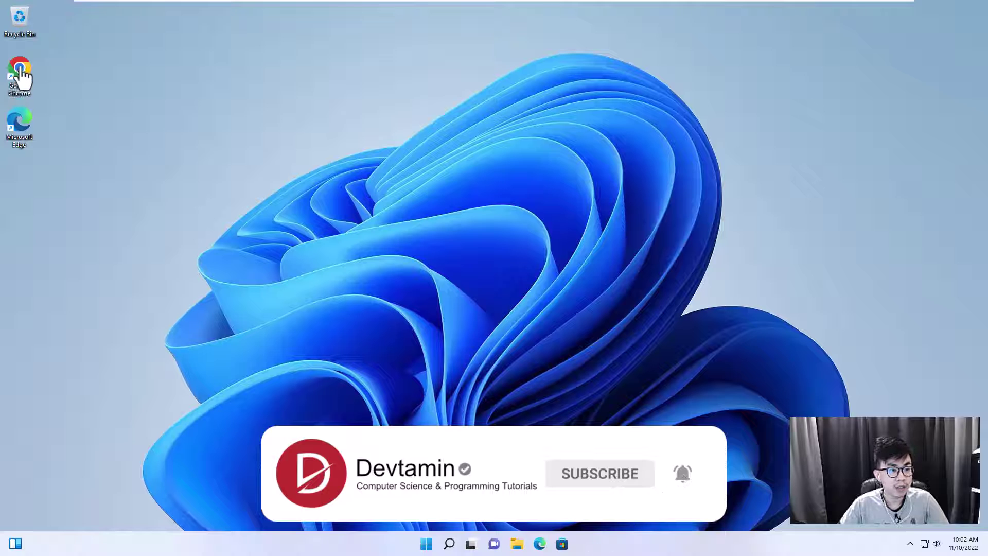
Step: Open Google Chrome, search for laravel and go to the official Laravel website
{"action": "key", "text": "Num_Lock"}
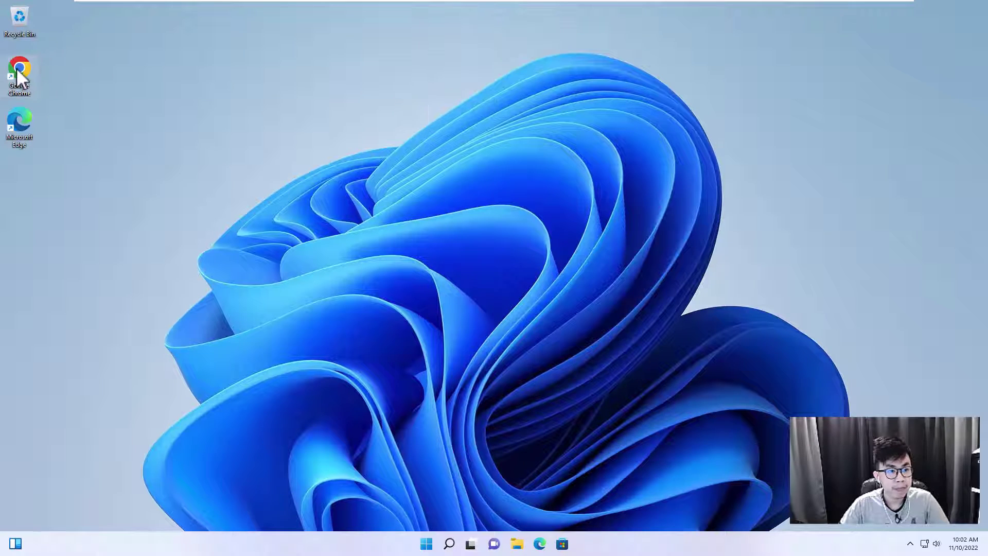
{"action": "double_click", "coordinate": [19, 70]}
{"action": "type", "text": "larav"}
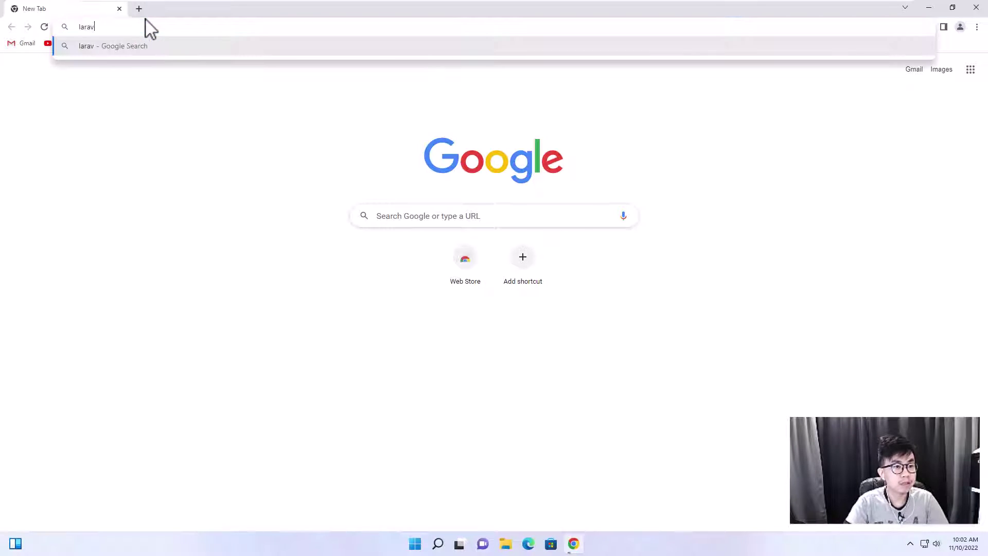
{"action": "type", "text": "el"}
{"action": "key", "text": "Return"}
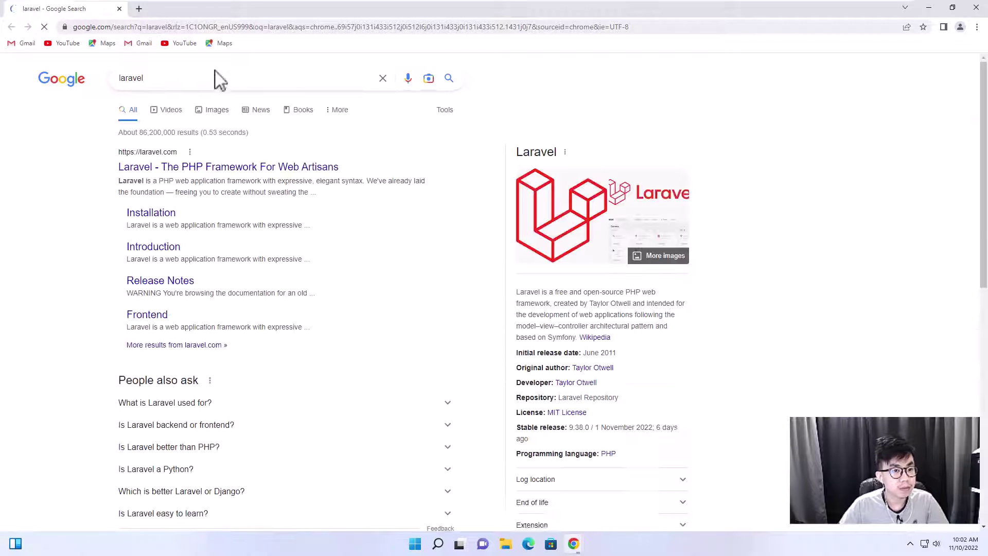
{"action": "left_click", "coordinate": [170, 172]}
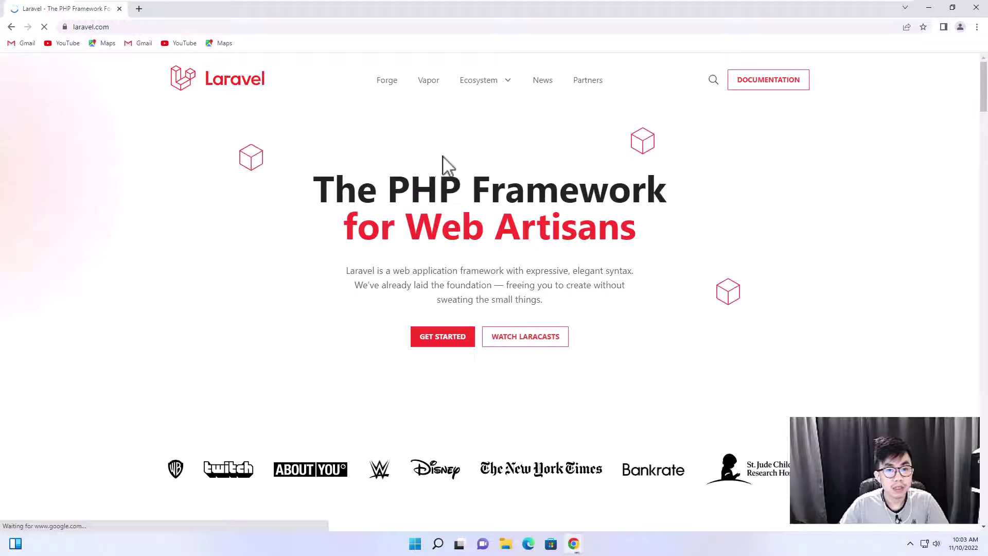
Step: Open the Laravel documentation and find the requirements under Your First Laravel Project on the Installation page
{"action": "left_click", "coordinate": [747, 89]}
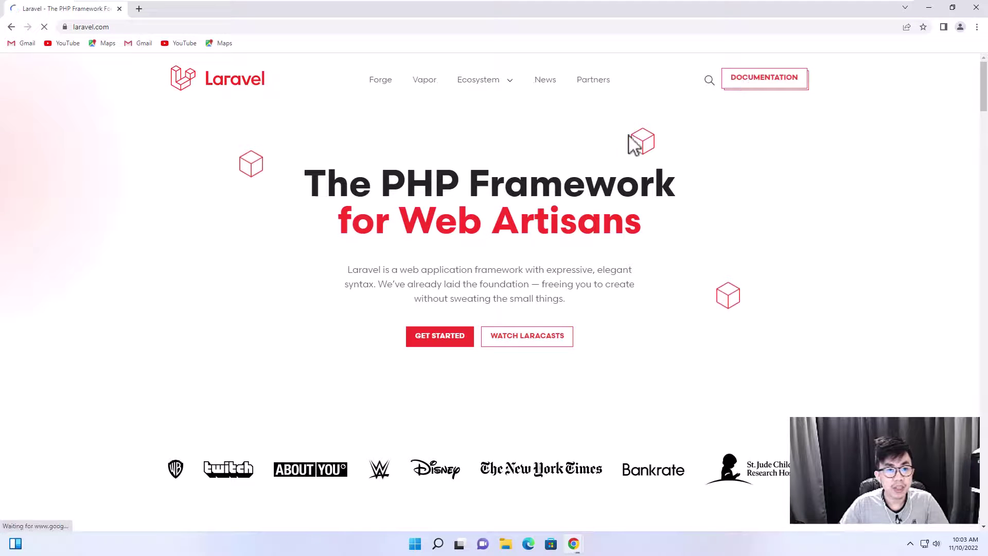
{"action": "scroll", "coordinate": [585, 217], "scroll_direction": "down", "scroll_amount": 10}
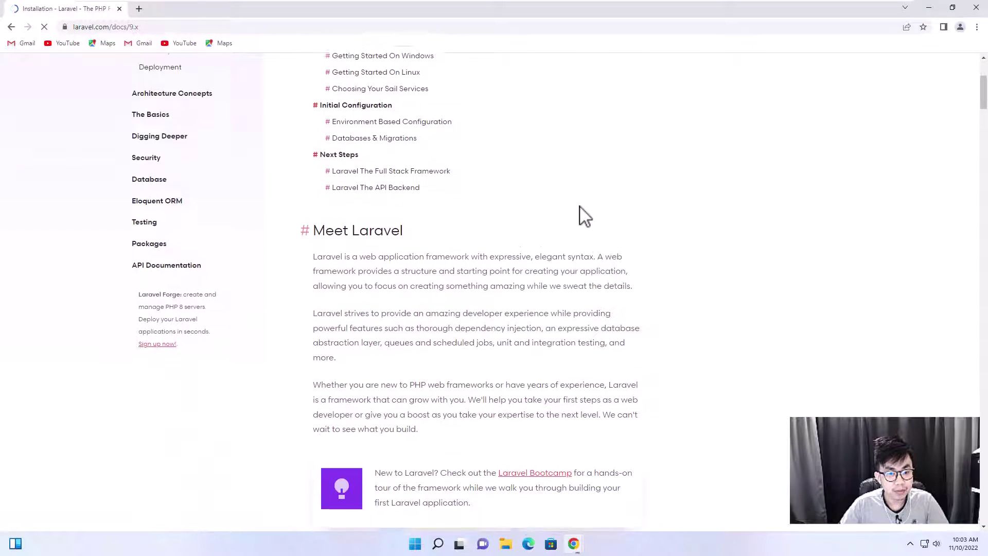
{"action": "scroll", "coordinate": [585, 217], "scroll_direction": "down", "scroll_amount": 10}
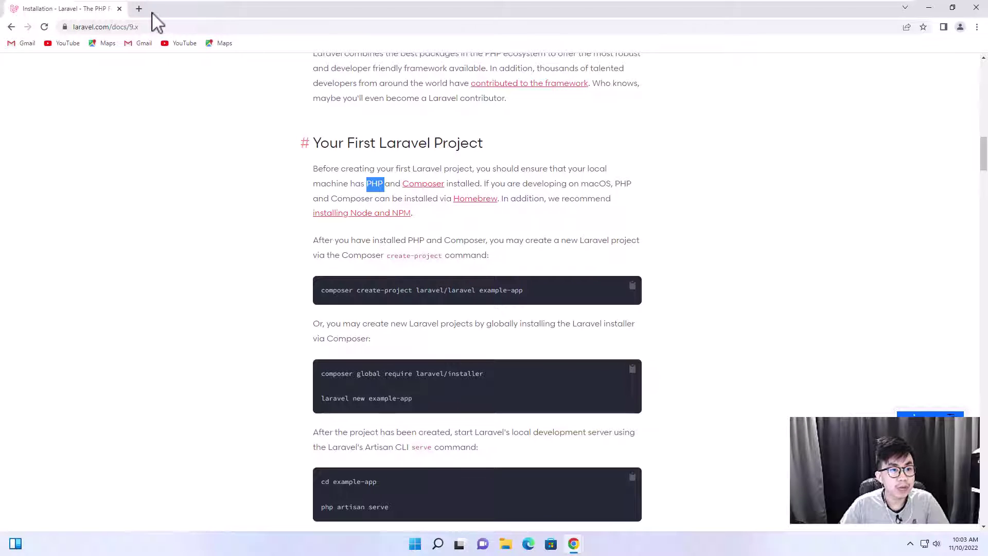
Step: Search for xampp in a new tab and open the Apache Friends download page for other versions
{"action": "left_click", "coordinate": [138, 9]}
{"action": "type", "text": "xampp"}
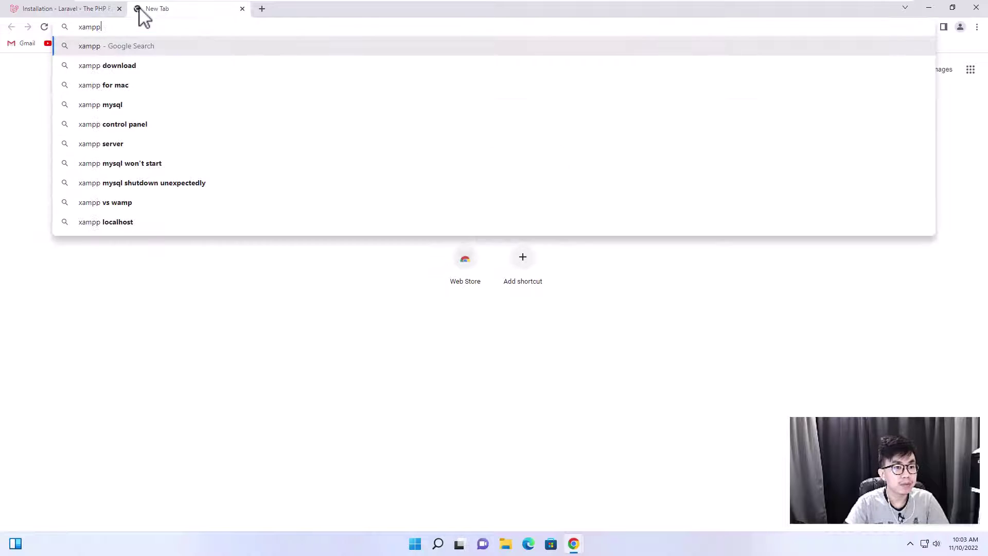
{"action": "key", "text": "Return"}
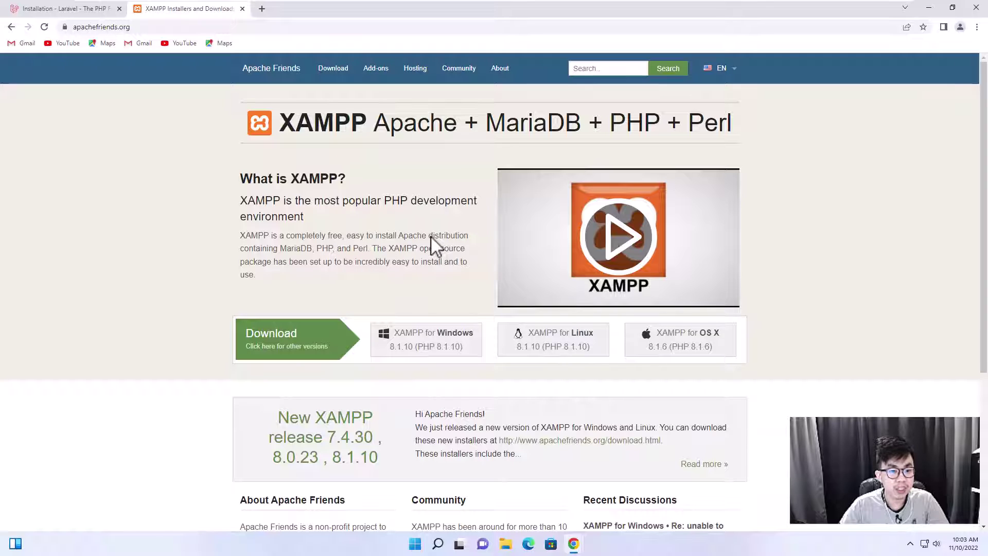
{"action": "left_click", "coordinate": [272, 346]}
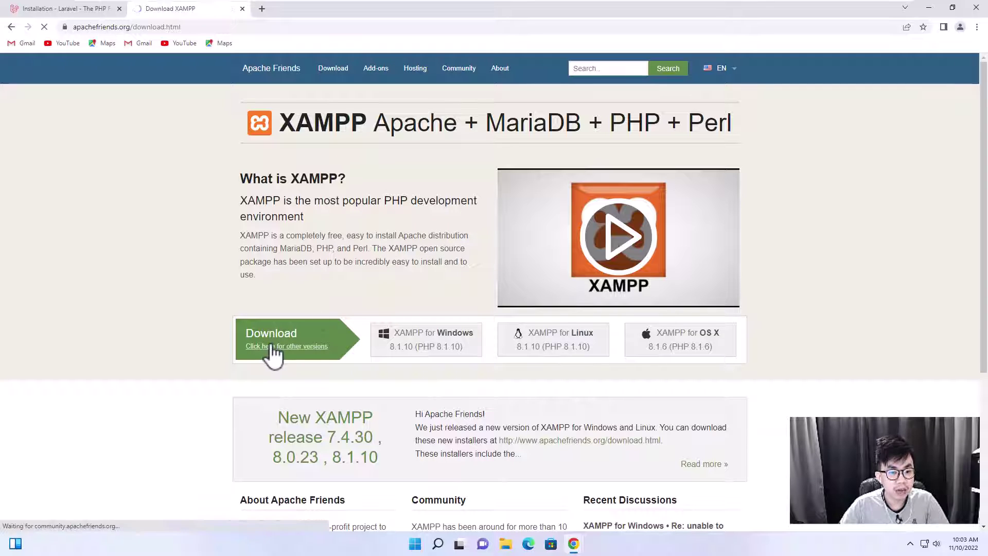
Step: Download the 64-bit XAMPP 8.1.10 / PHP 8.1.10 installer for Windows and close the extra download tabs
{"action": "scroll", "coordinate": [320, 283], "scroll_direction": "down", "scroll_amount": 3}
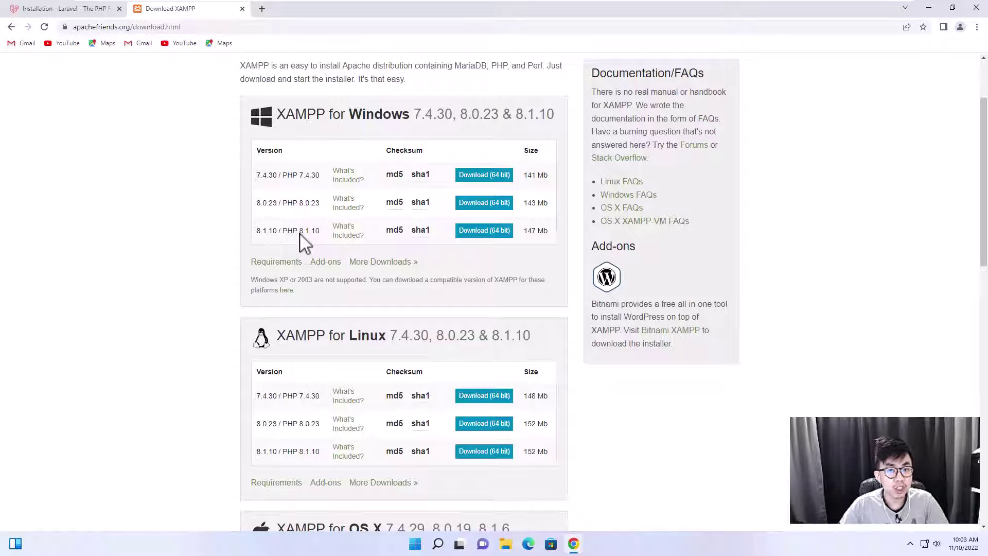
{"action": "left_click", "coordinate": [489, 230]}
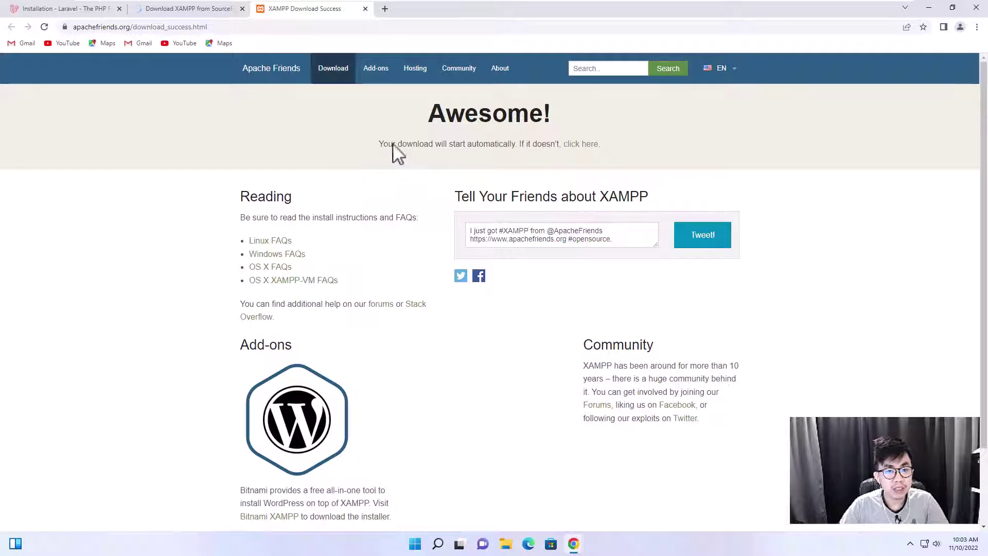
{"action": "left_click", "coordinate": [584, 145]}
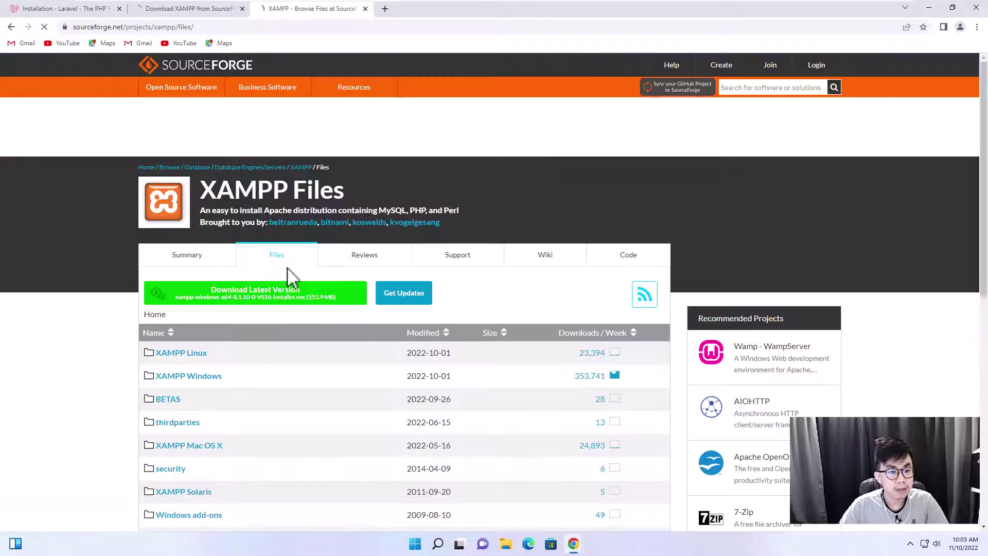
{"action": "left_click", "coordinate": [279, 308]}
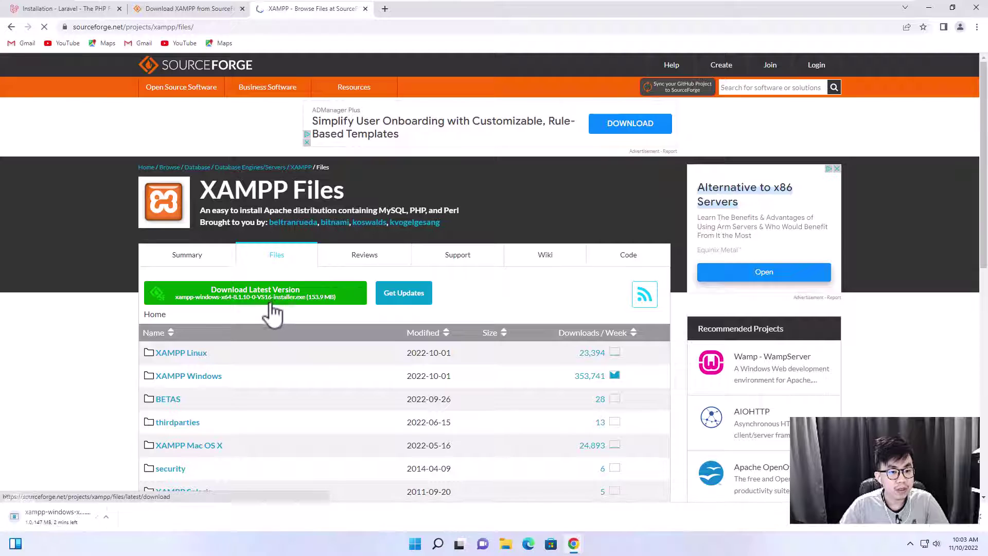
{"action": "key", "text": "Num_Lock"}
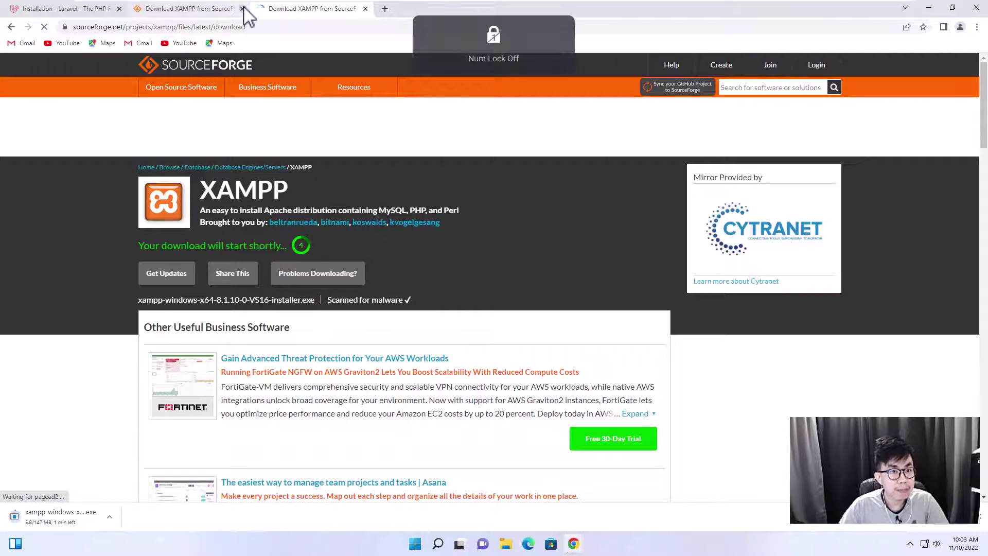
{"action": "left_click", "coordinate": [242, 8]}
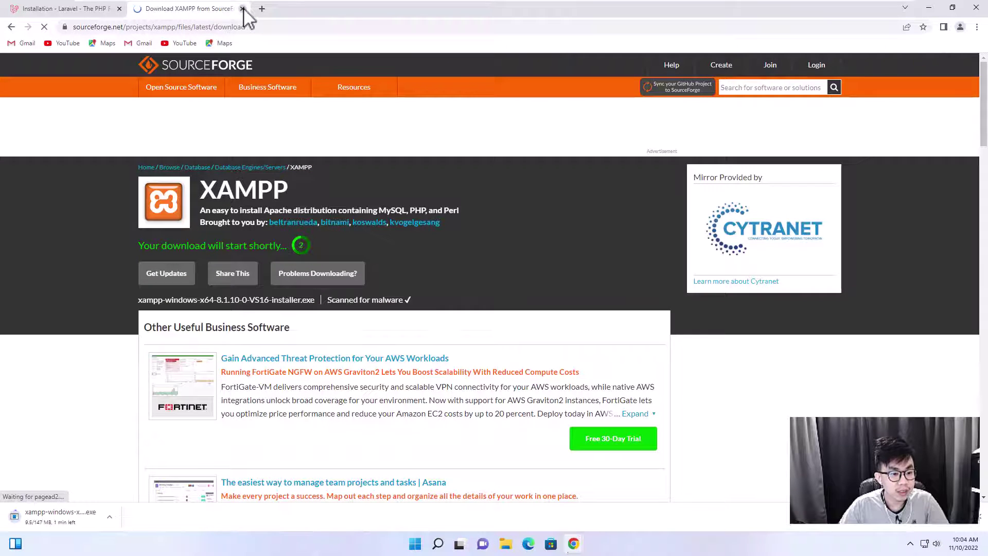
{"action": "left_click", "coordinate": [243, 9]}
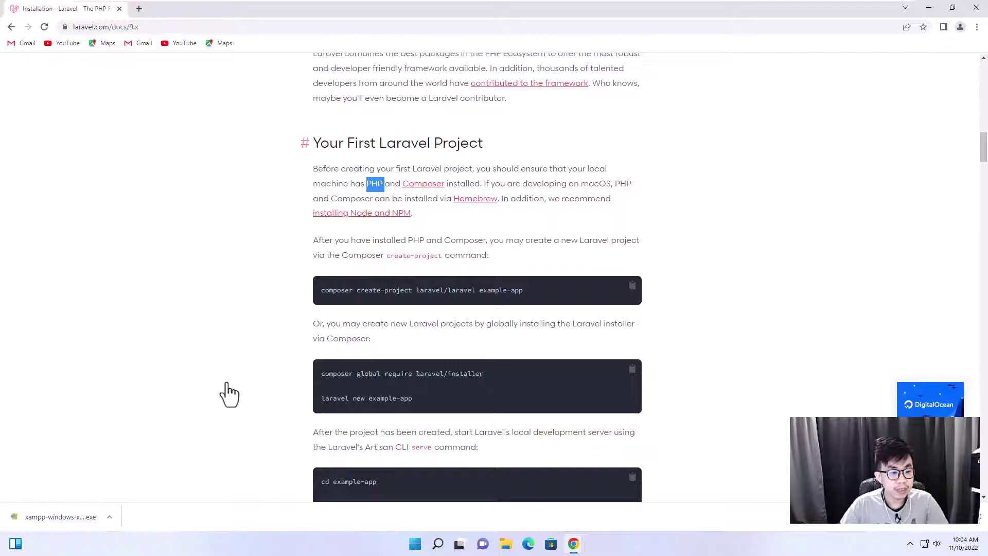
Step: Show the downloaded XAMPP installer in its folder, run it with permission to make changes, and acknowledge the UAC warning
{"action": "left_click", "coordinate": [109, 516]}
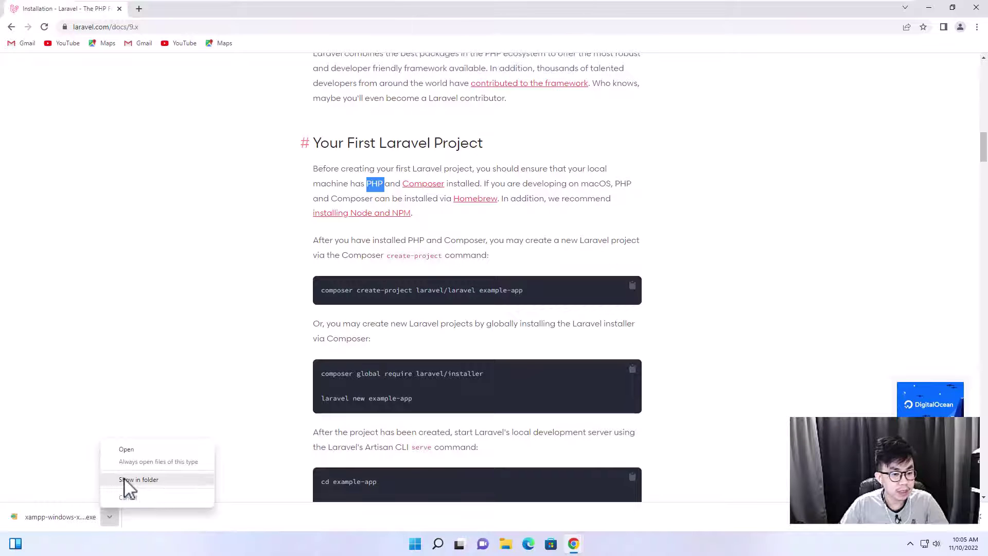
{"action": "left_click", "coordinate": [125, 480]}
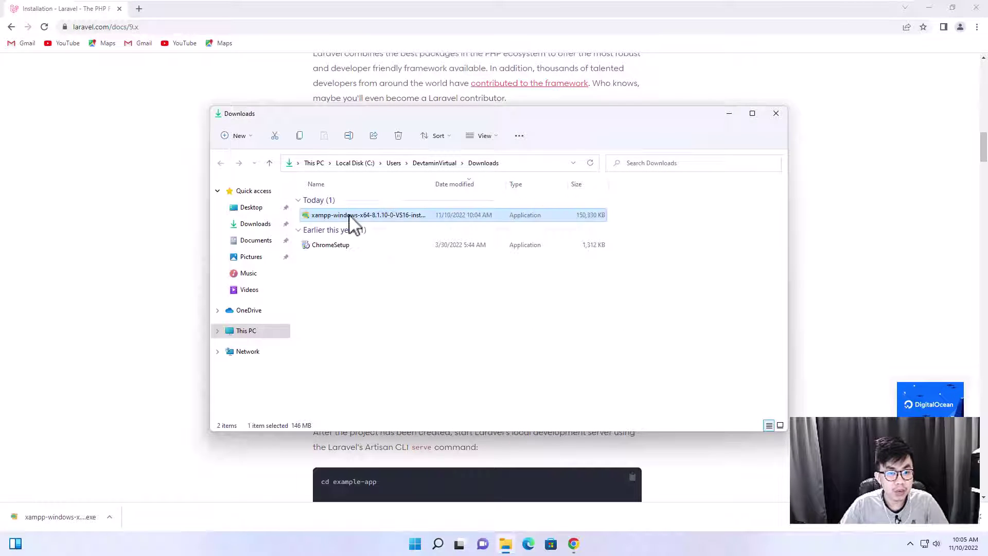
{"action": "double_click", "coordinate": [355, 216]}
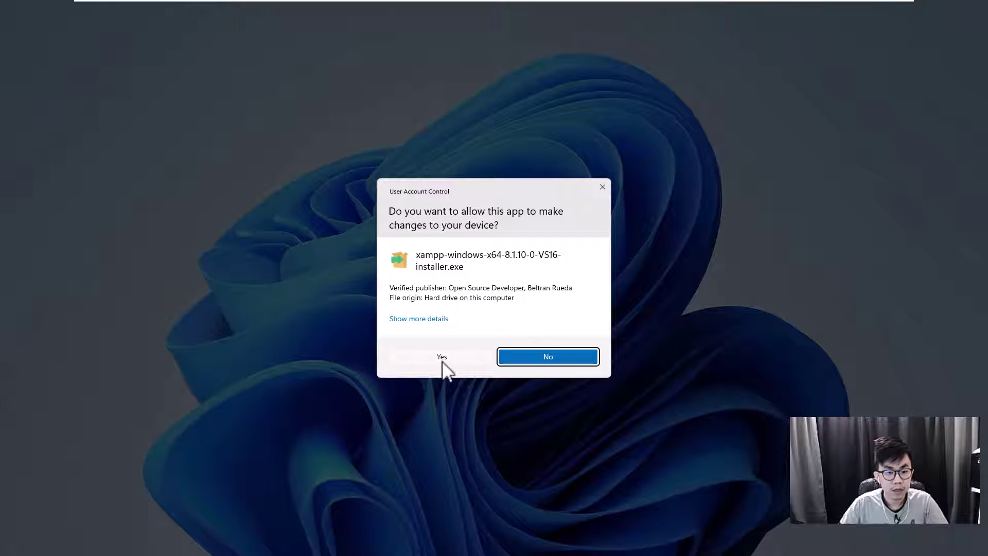
{"action": "left_click", "coordinate": [441, 358]}
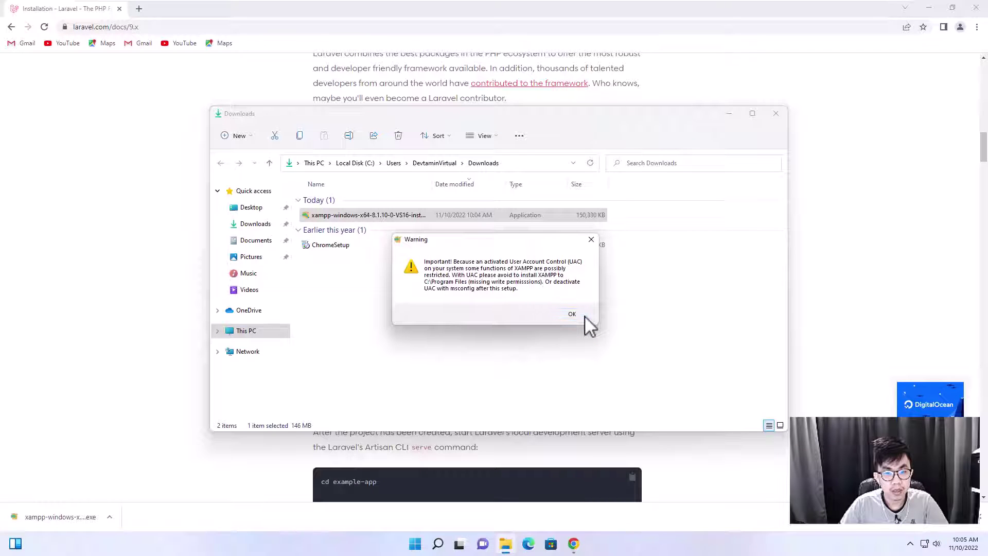
{"action": "left_click", "coordinate": [584, 316]}
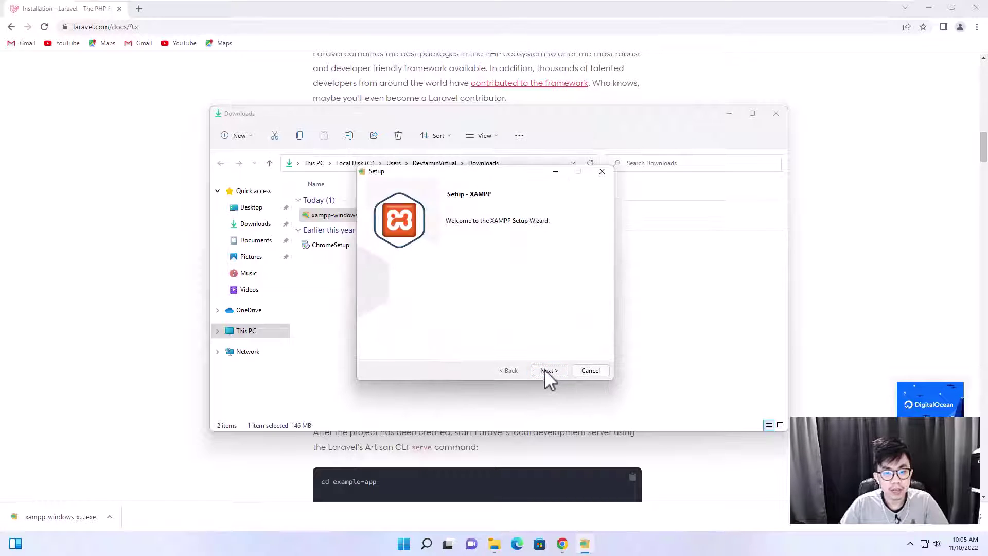
Step: Install XAMPP into C:\xampp with the default setup options and finish with the Control Panel set to start
{"action": "left_click", "coordinate": [544, 369]}
{"action": "left_click", "coordinate": [545, 368]}
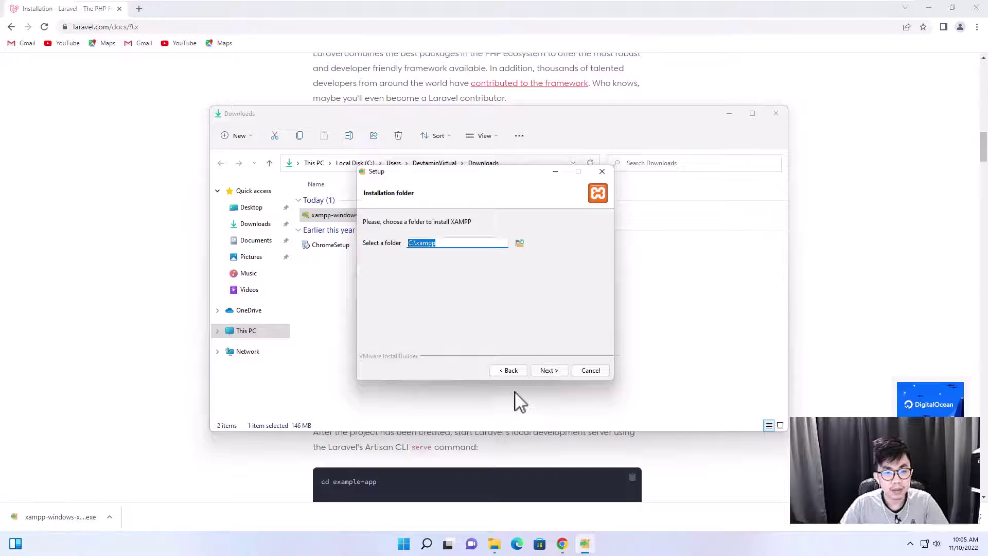
{"action": "left_click", "coordinate": [557, 372]}
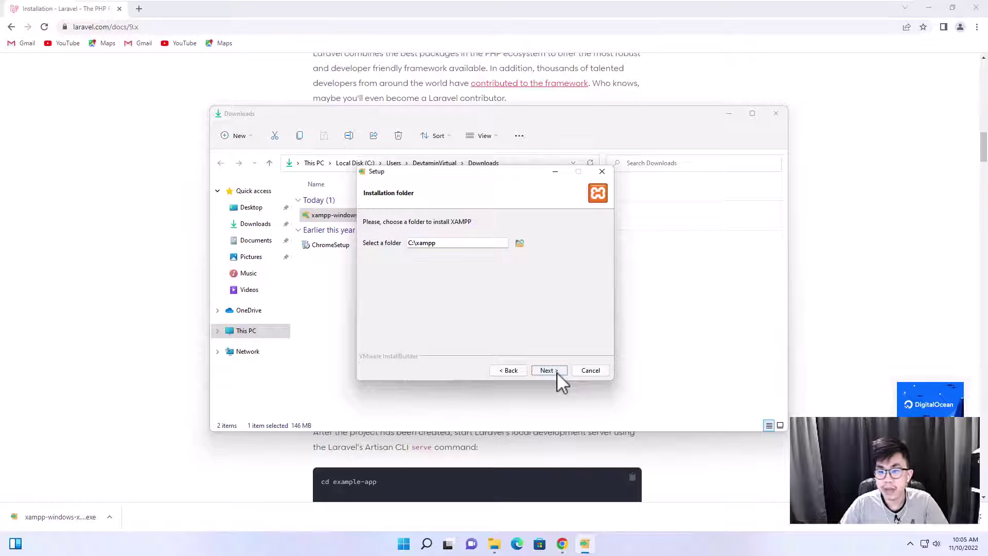
{"action": "left_click", "coordinate": [548, 370]}
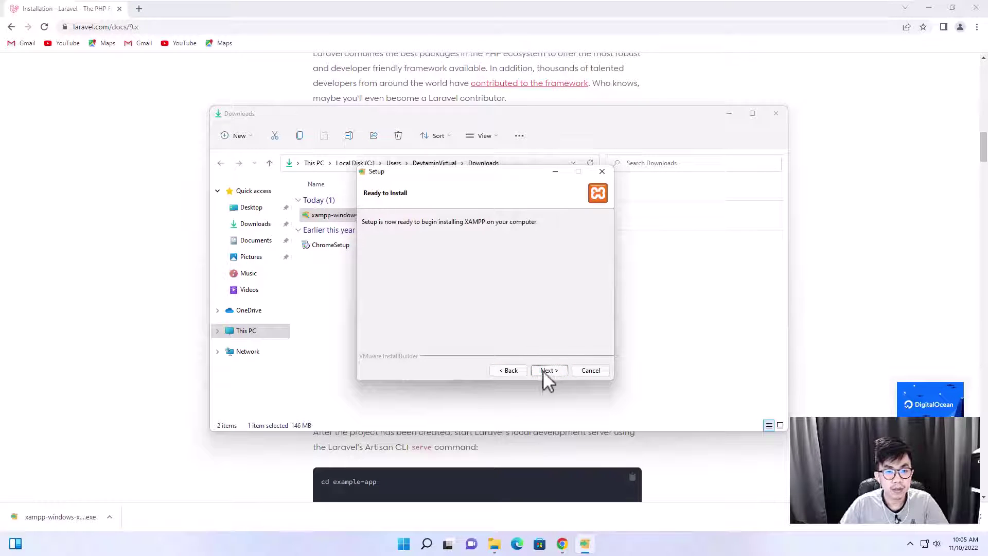
{"action": "left_click", "coordinate": [551, 370]}
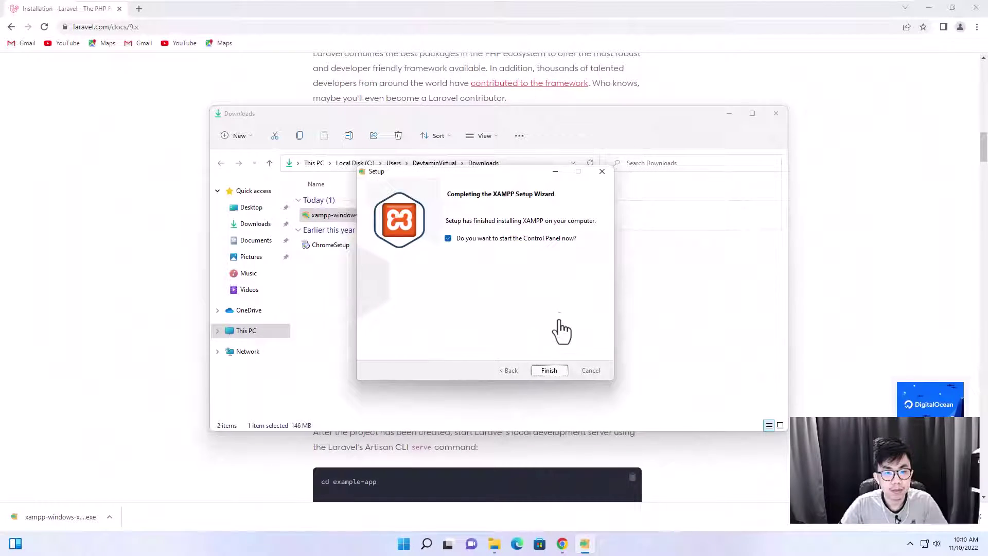
{"action": "key", "text": "Num_Lock"}
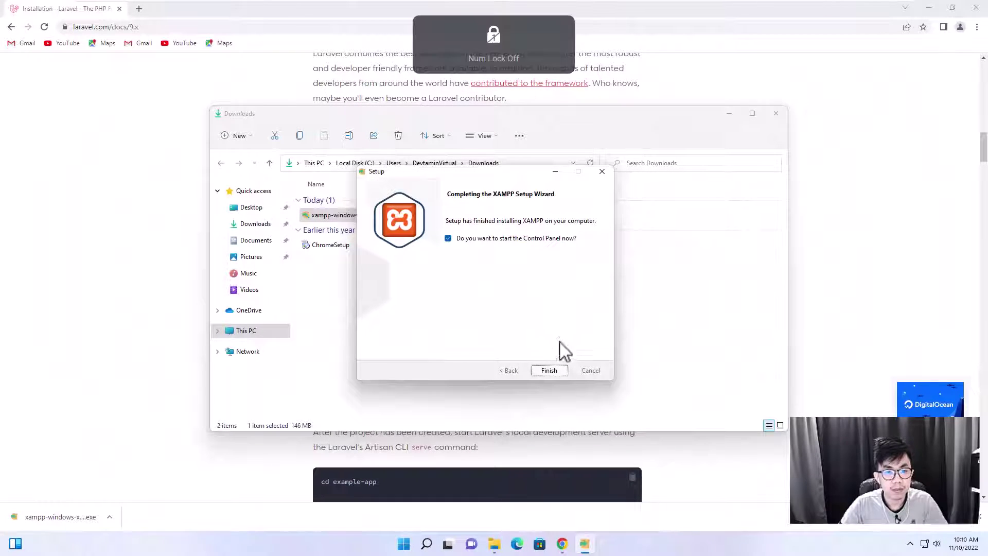
{"action": "left_click", "coordinate": [548, 370]}
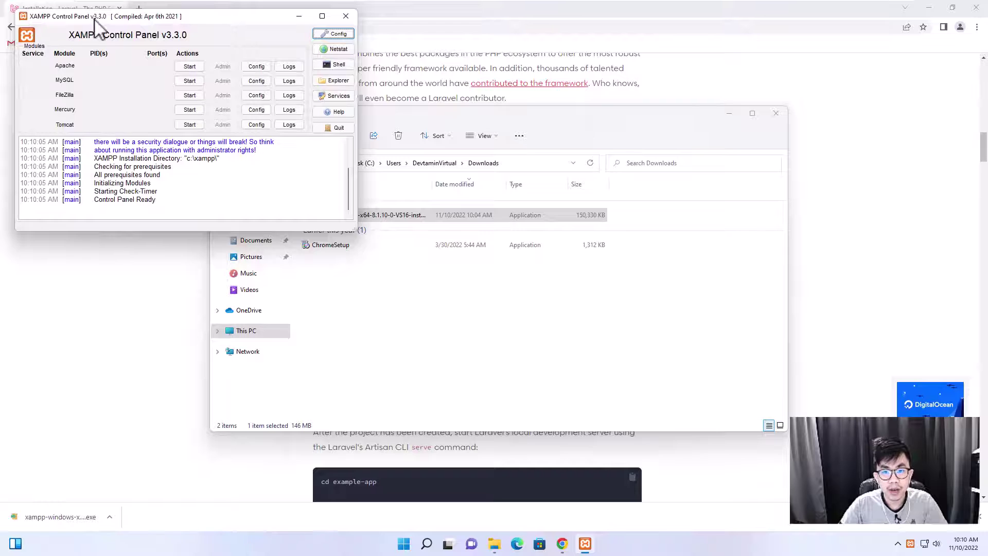
Step: Move the XAMPP Control Panel toward the middle of the screen and start the Apache and MySQL modules
{"action": "left_click_drag", "start_coordinate": [98, 23], "coordinate": [587, 142]}
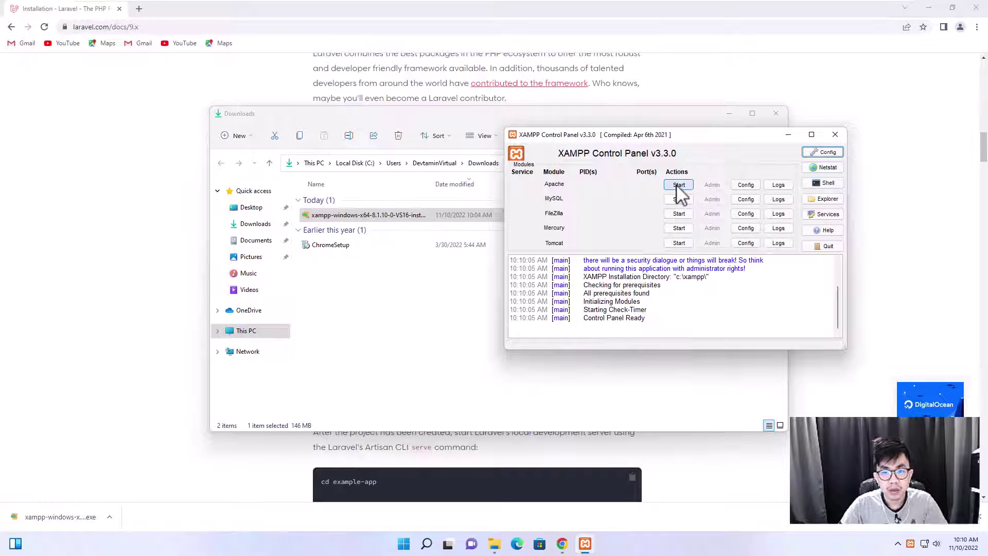
{"action": "left_click", "coordinate": [679, 187]}
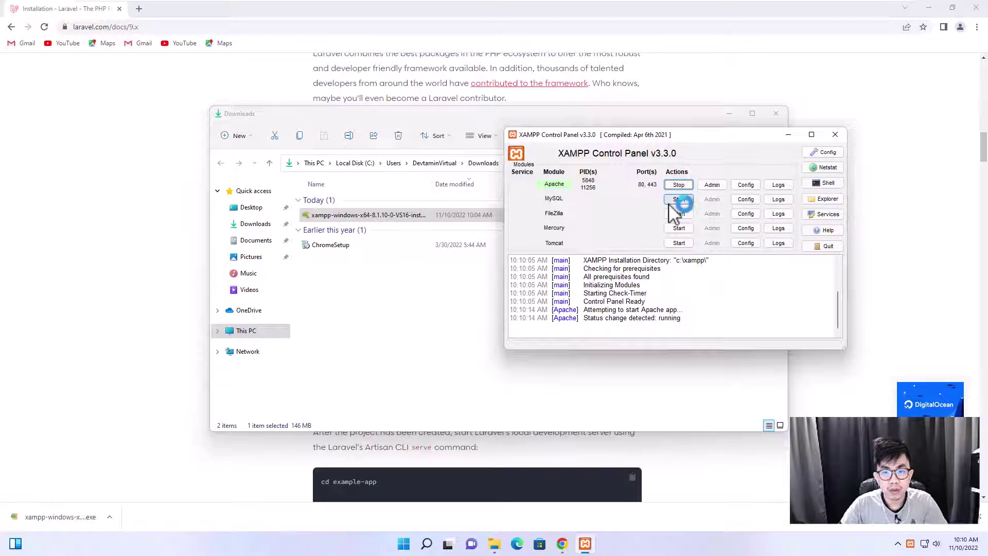
{"action": "left_click", "coordinate": [679, 199]}
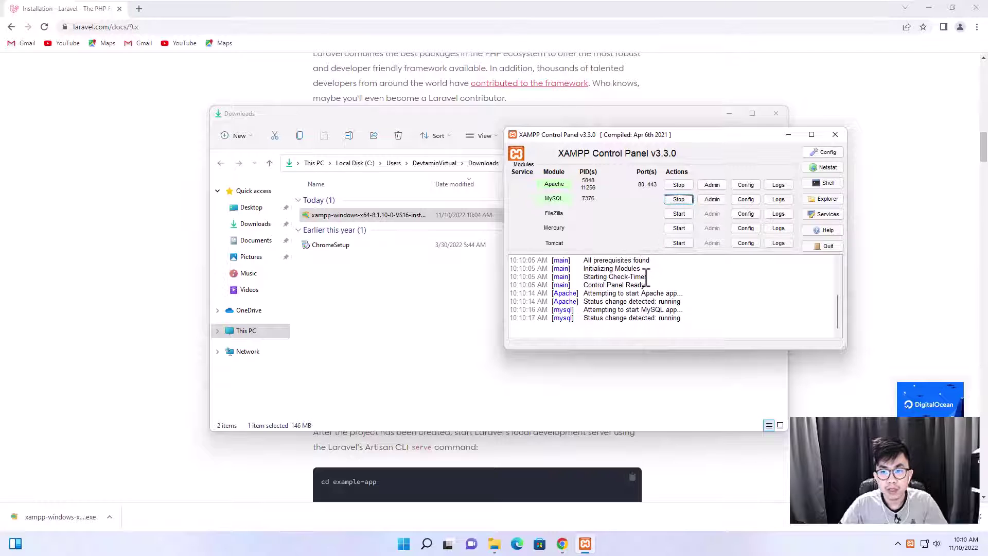
Step: Close the XAMPP Control Panel, quit it completely from the background, and dismiss the application error
{"action": "left_click", "coordinate": [835, 134]}
{"action": "right_click", "coordinate": [911, 544]}
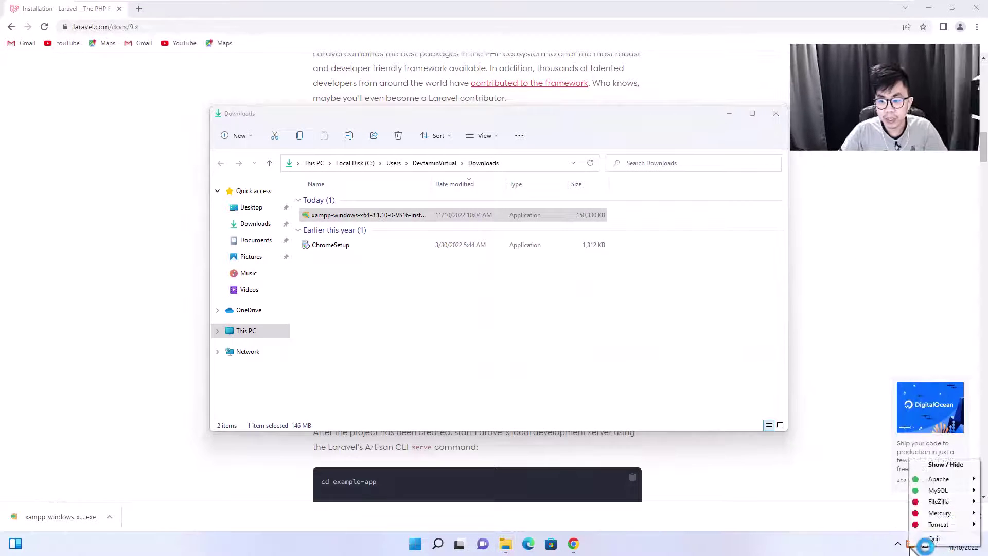
{"action": "left_click", "coordinate": [932, 540]}
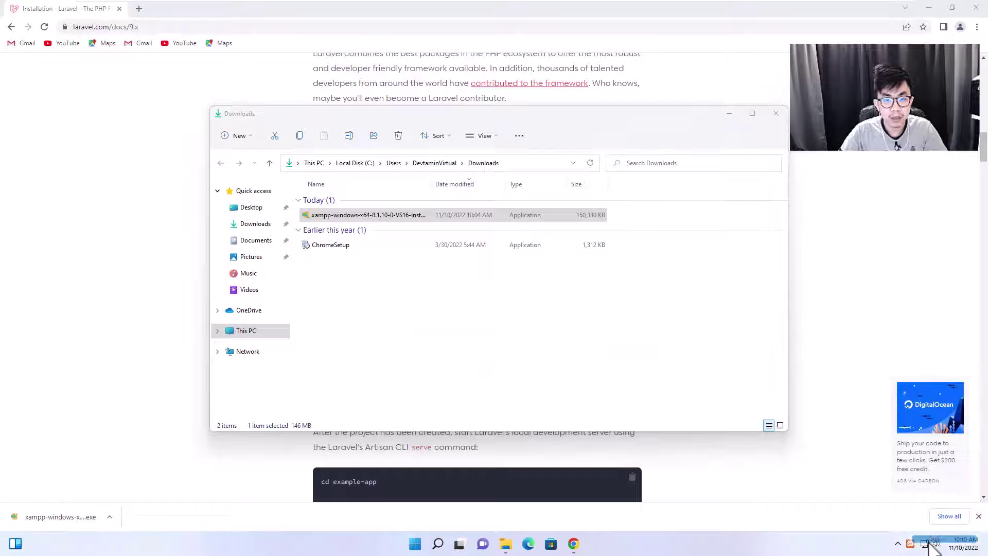
{"action": "left_click", "coordinate": [561, 287]}
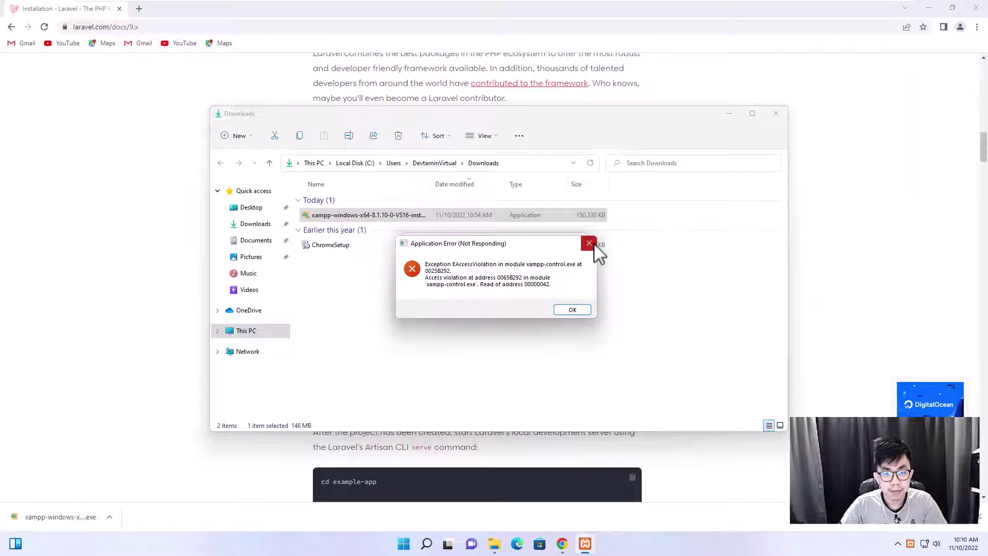
{"action": "left_click", "coordinate": [589, 246]}
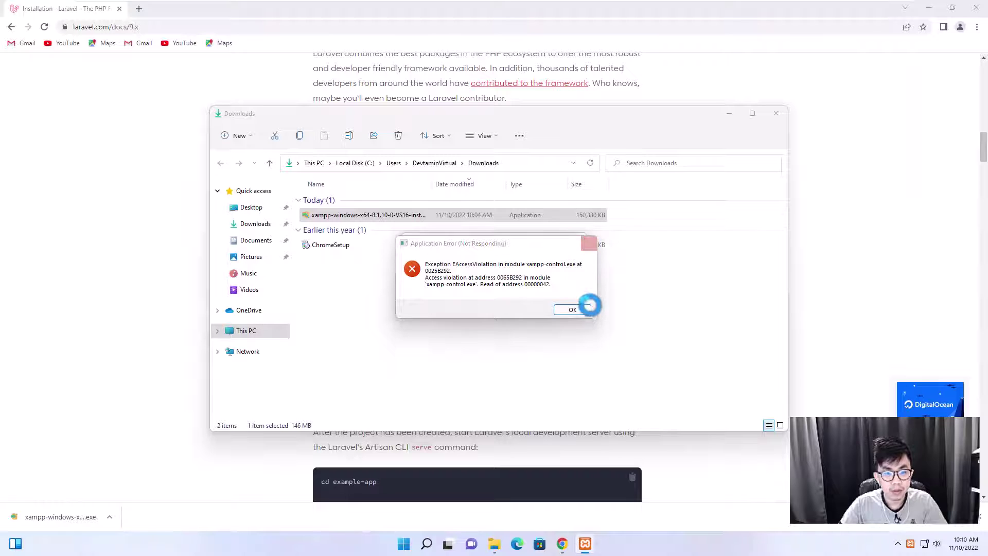
{"action": "left_click", "coordinate": [461, 325]}
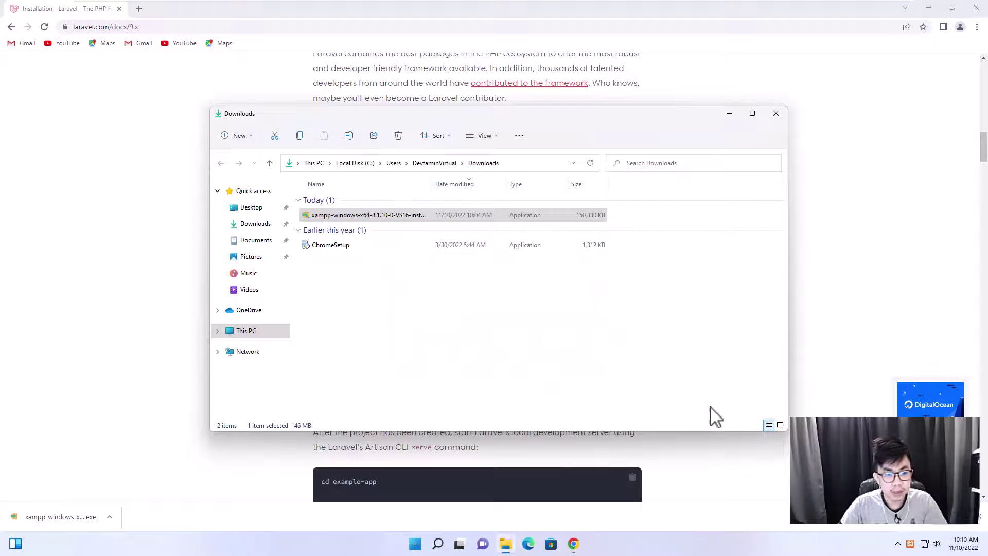
Step: Open the C:\xampp folder and find the xampp-control application
{"action": "left_click", "coordinate": [274, 328]}
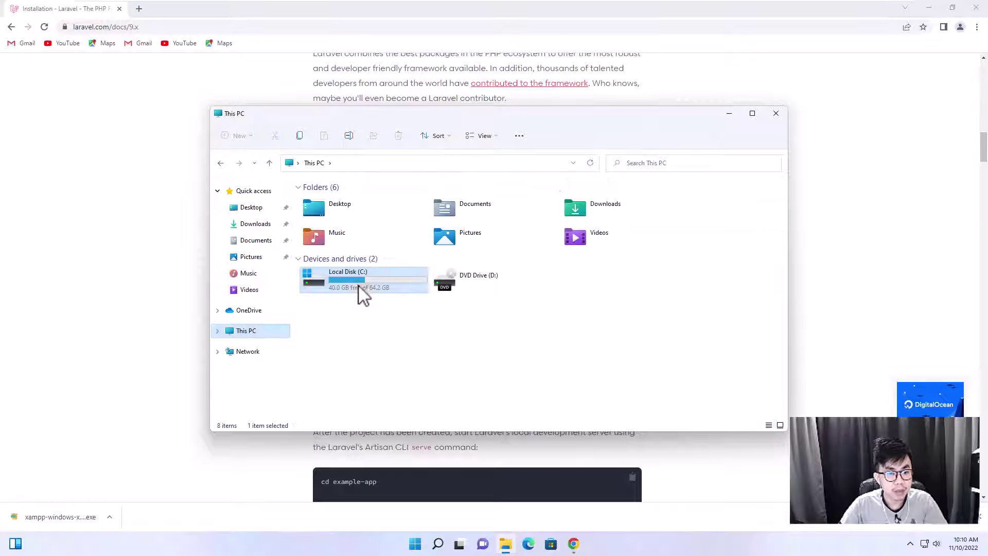
{"action": "double_click", "coordinate": [359, 287]}
{"action": "left_click", "coordinate": [329, 281]}
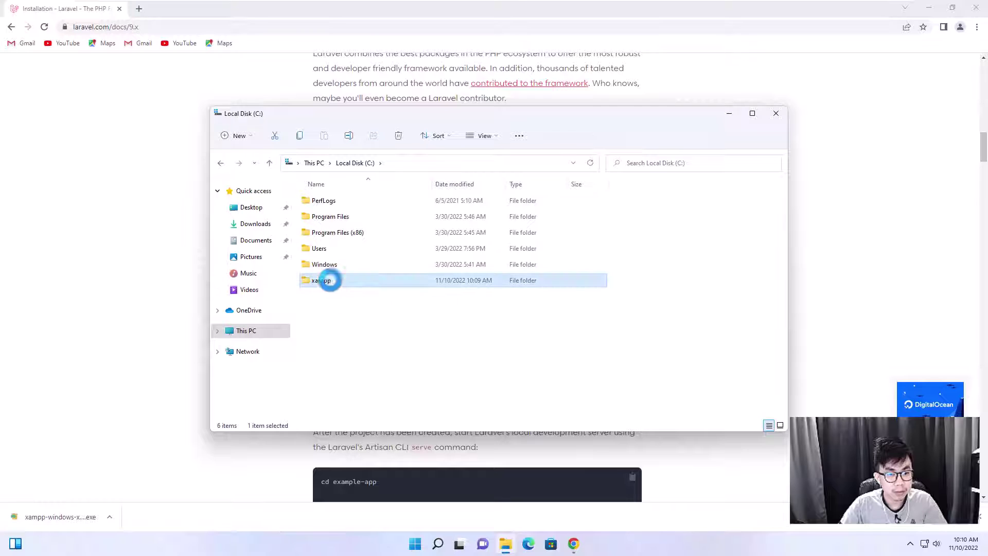
{"action": "double_click", "coordinate": [330, 281]}
{"action": "scroll", "coordinate": [412, 311], "scroll_direction": "down", "scroll_amount": 8}
{"action": "scroll", "coordinate": [414, 311], "scroll_direction": "up", "scroll_amount": 4}
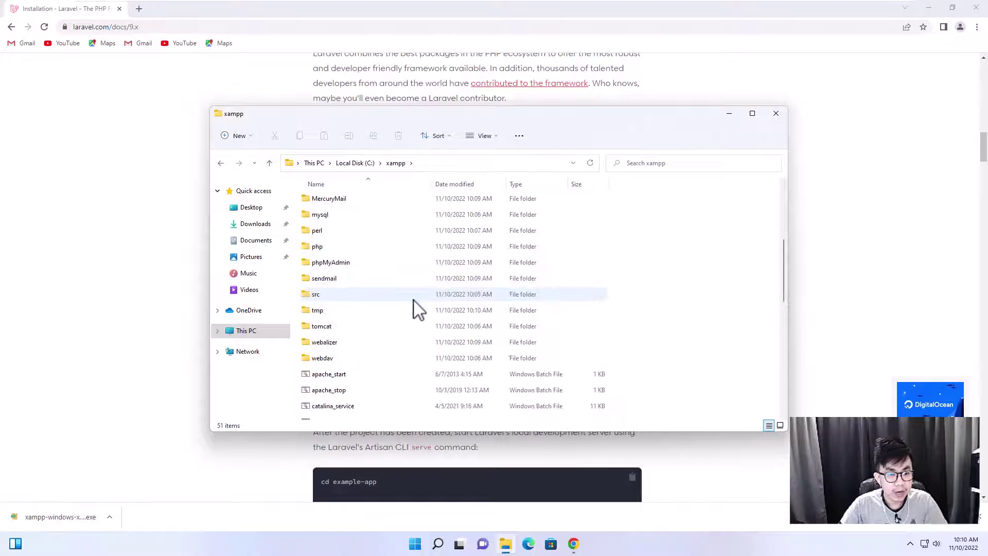
{"action": "scroll", "coordinate": [414, 303], "scroll_direction": "down", "scroll_amount": 8}
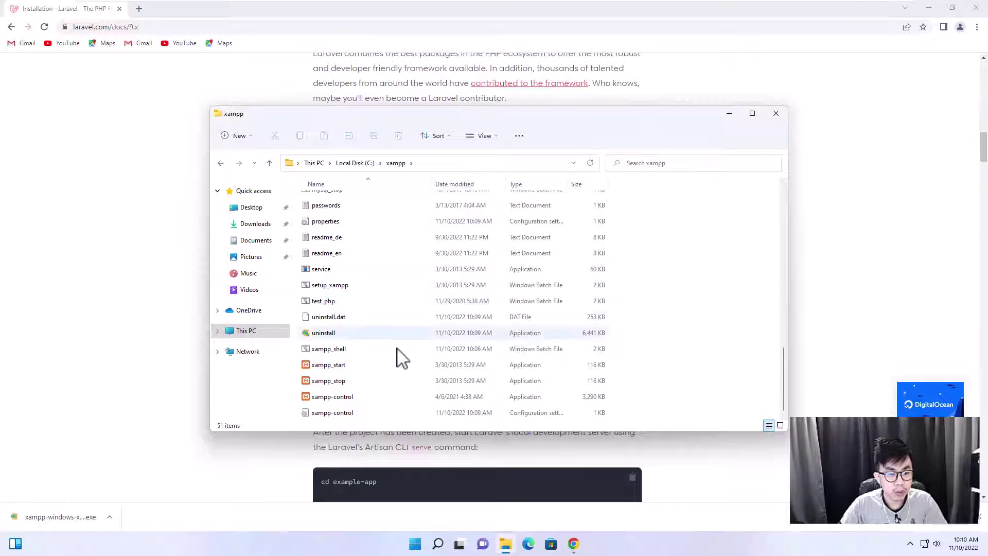
Step: Set the xampp-control application's compatibility properties so it runs as an administrator, and save the change
{"action": "right_click", "coordinate": [323, 399]}
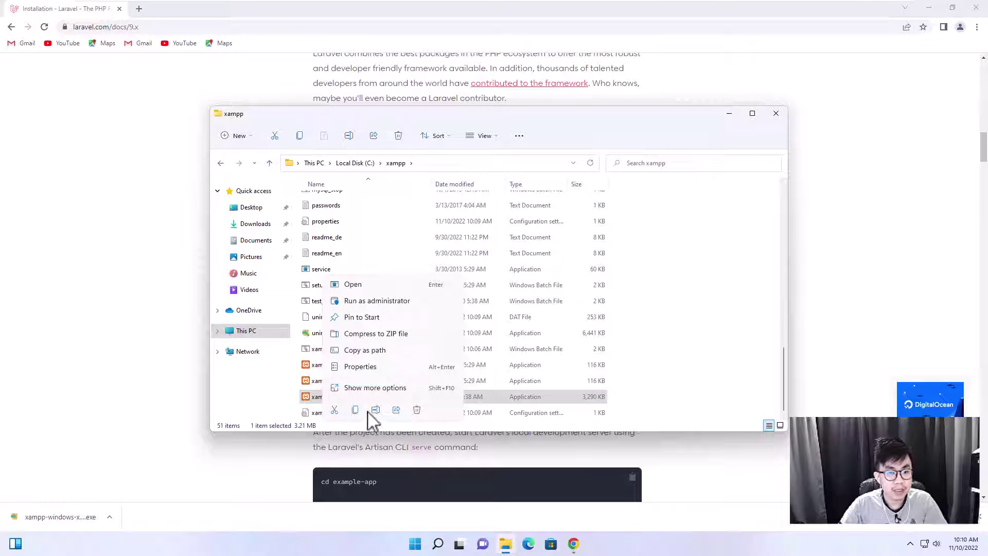
{"action": "left_click", "coordinate": [360, 367]}
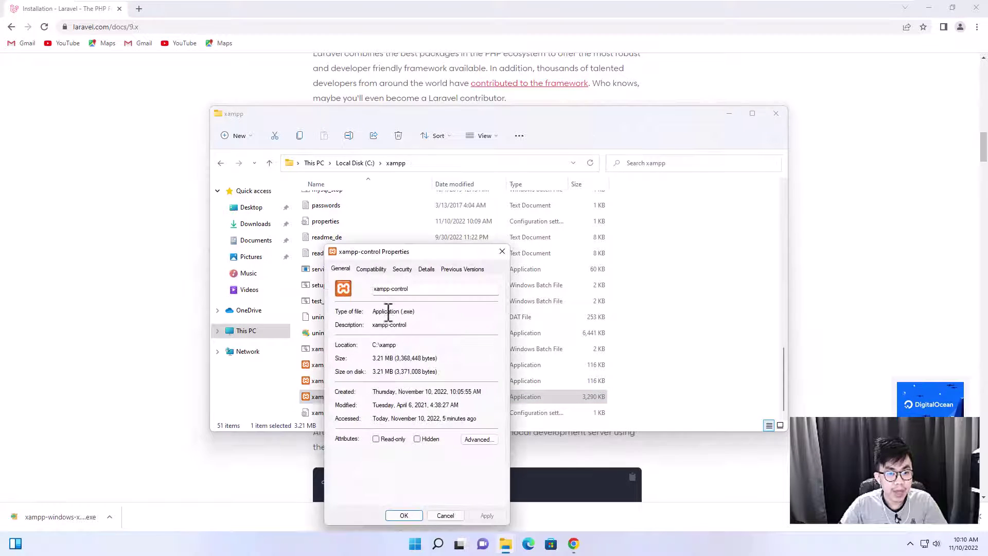
{"action": "left_click", "coordinate": [371, 271]}
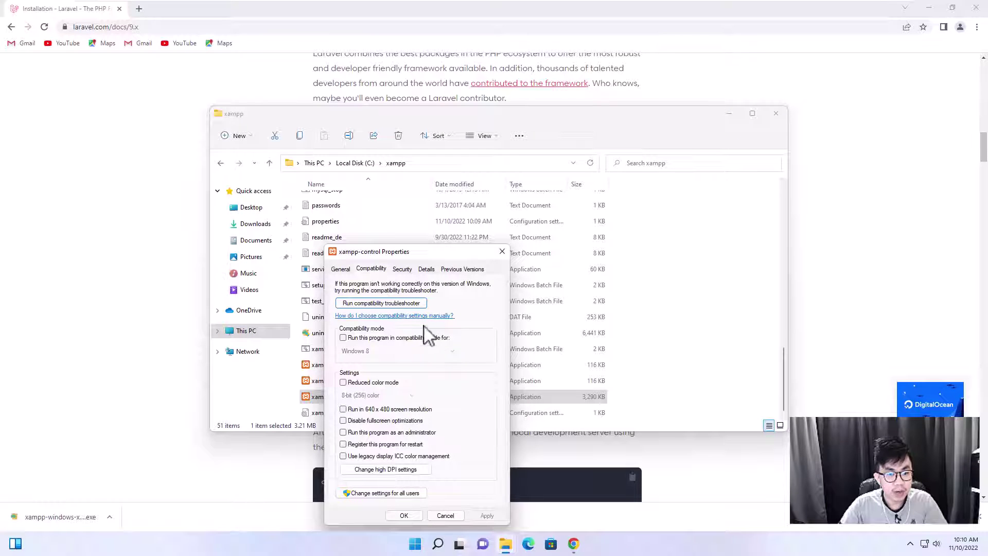
{"action": "left_click", "coordinate": [352, 434]}
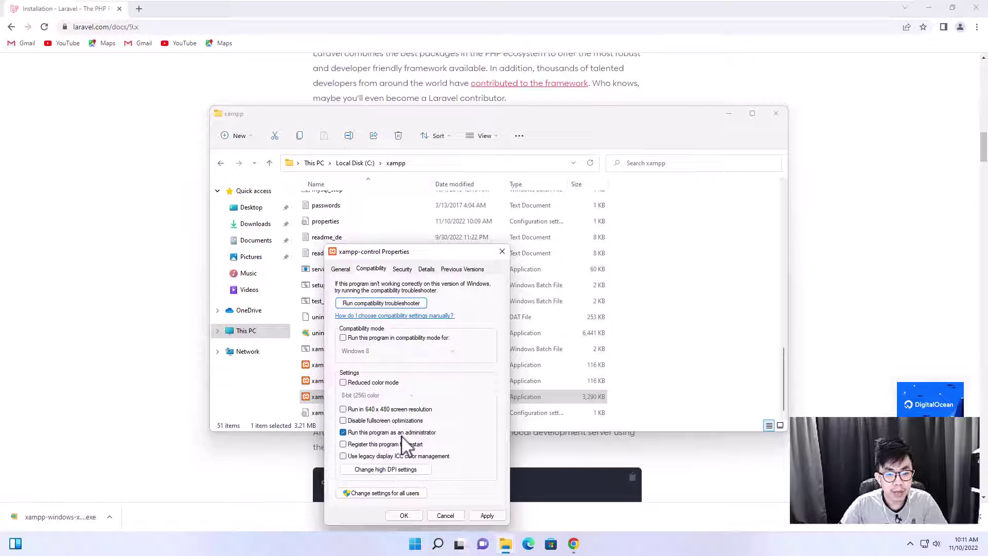
{"action": "left_click", "coordinate": [487, 515]}
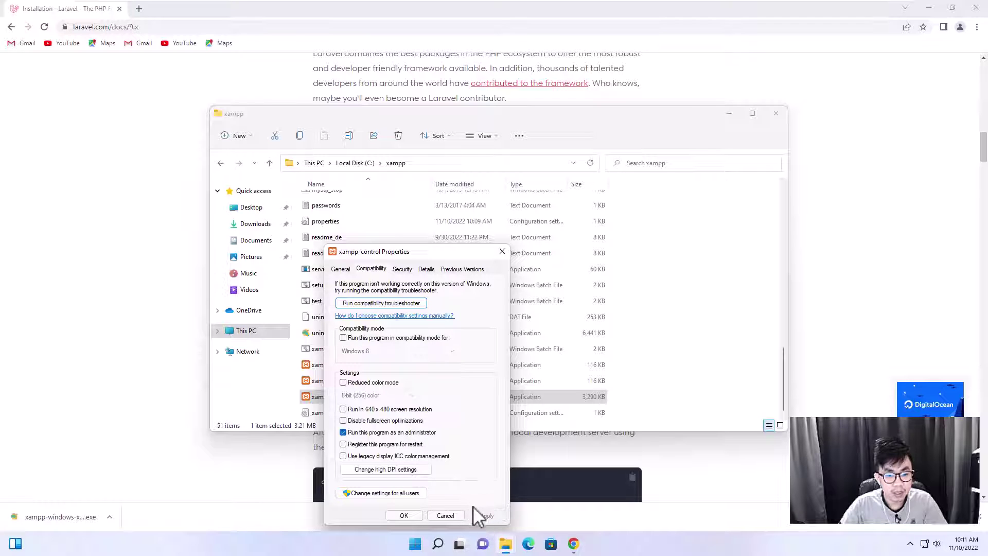
{"action": "left_click", "coordinate": [405, 517]}
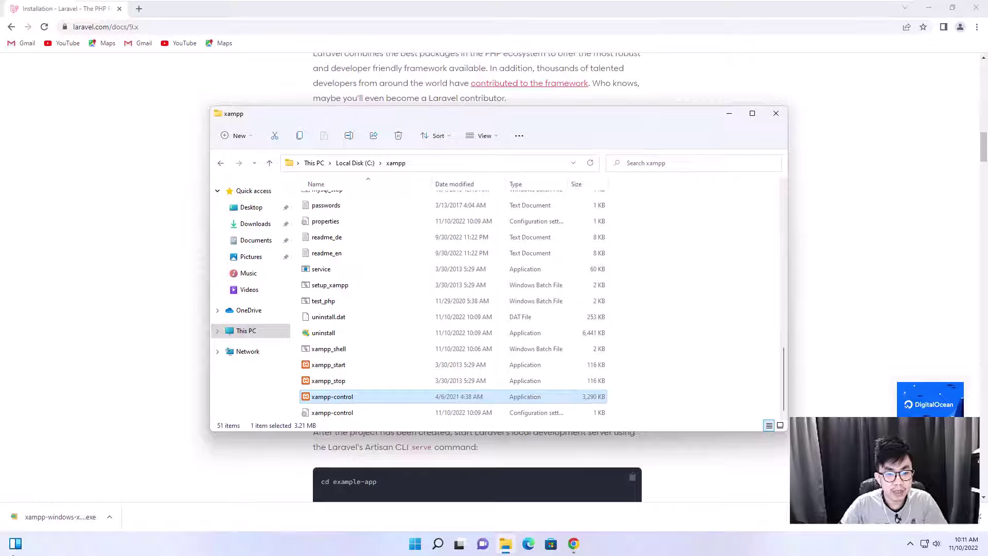
Step: Search Windows for xampp, launch the XAMPP Control Panel, and allow it to make changes to the device
{"action": "left_click", "coordinate": [438, 542]}
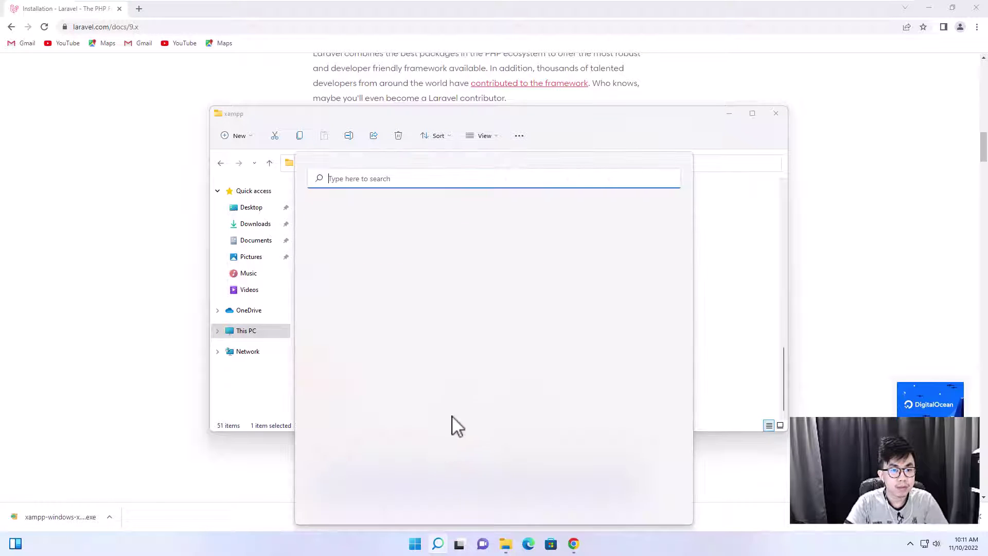
{"action": "type", "text": "xampp"}
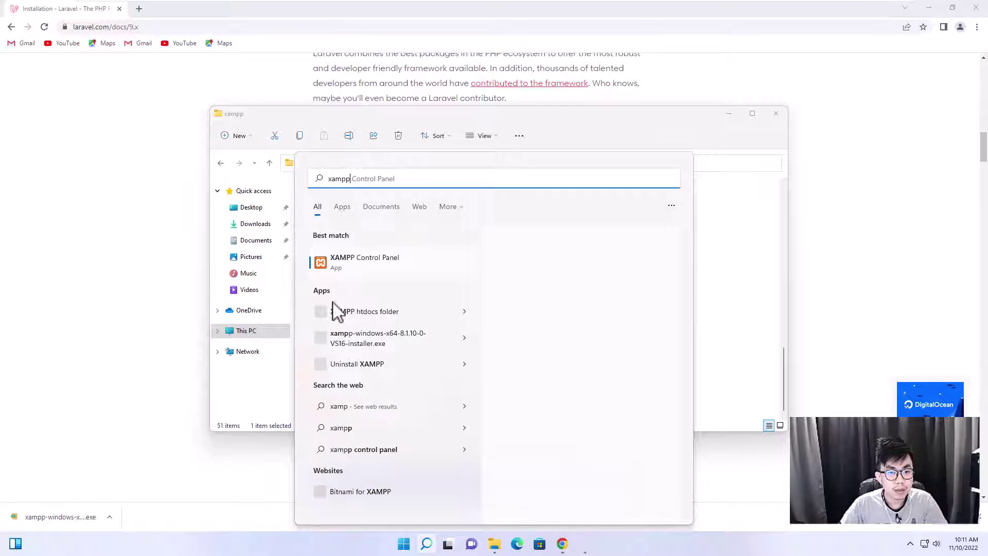
{"action": "key", "text": "Return"}
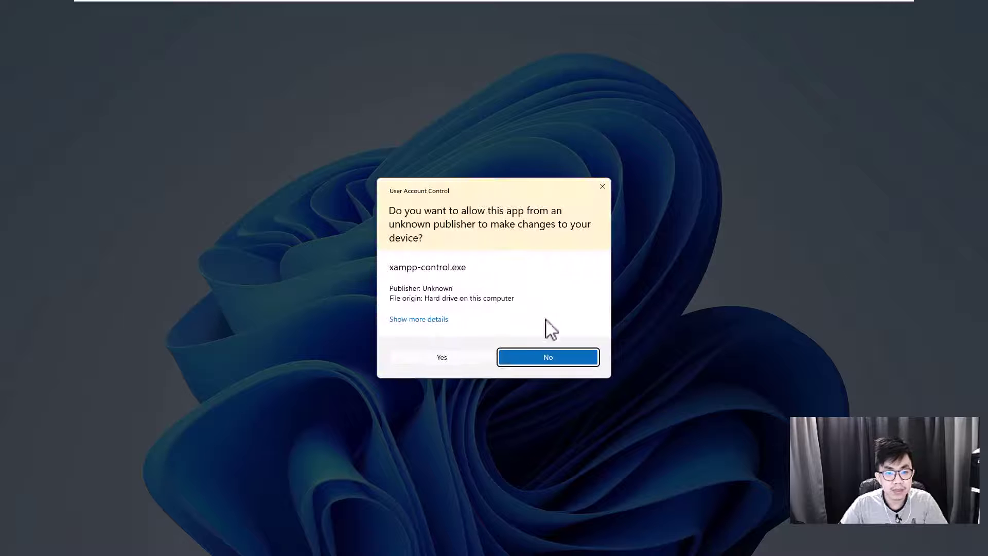
{"action": "left_click", "coordinate": [456, 359]}
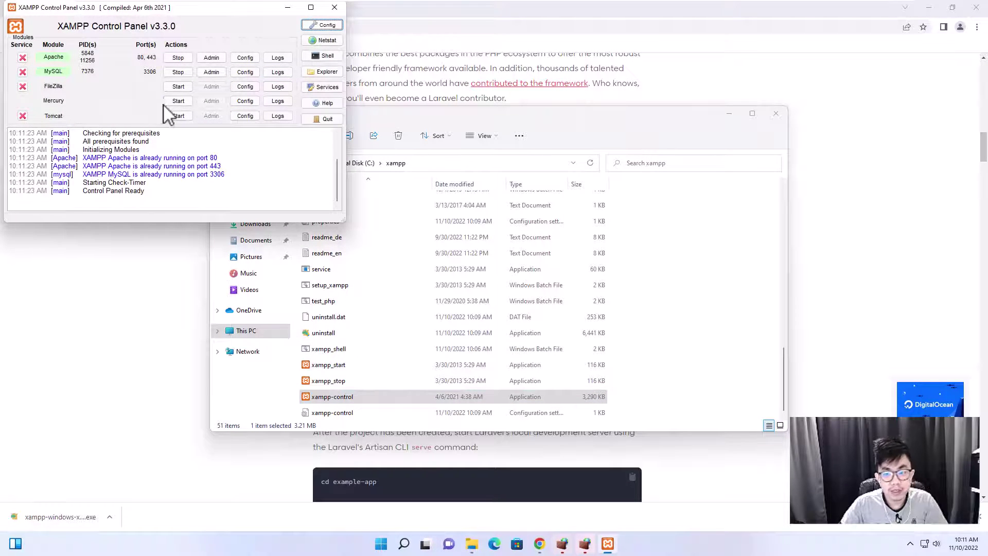
Step: Close the XAMPP Control Panel, quit it from the background, and close the xampp folder window
{"action": "left_click", "coordinate": [338, 11]}
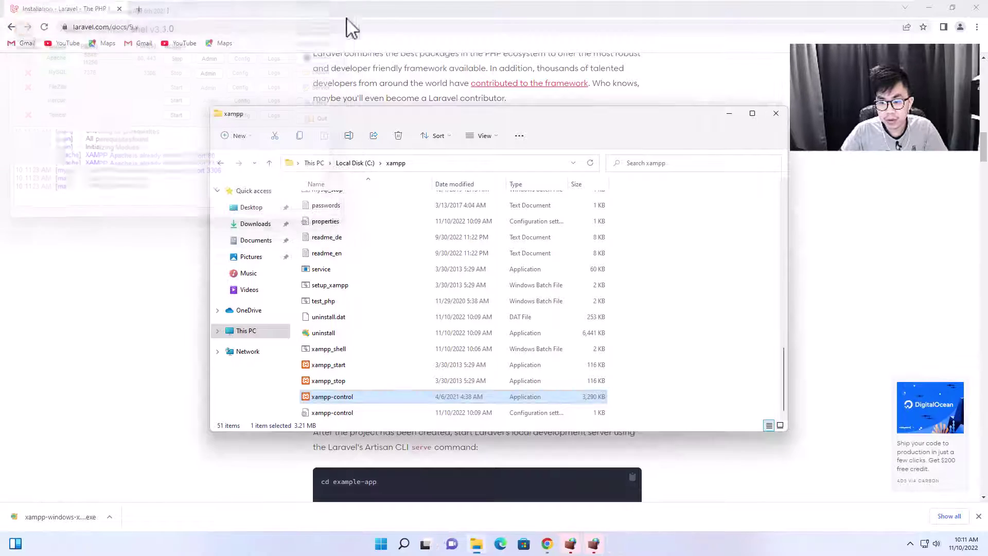
{"action": "left_click", "coordinate": [910, 543]}
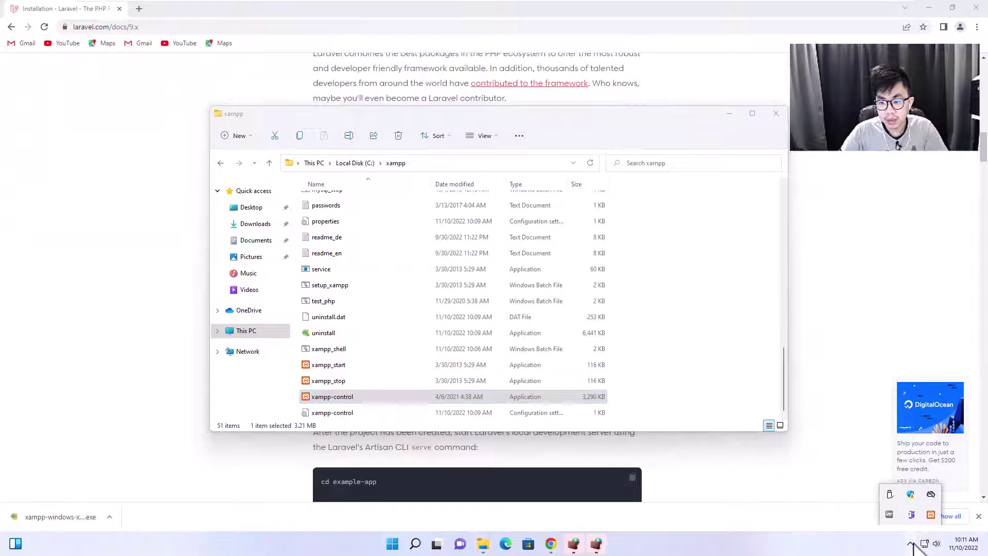
{"action": "right_click", "coordinate": [932, 515]}
{"action": "left_click", "coordinate": [934, 507]}
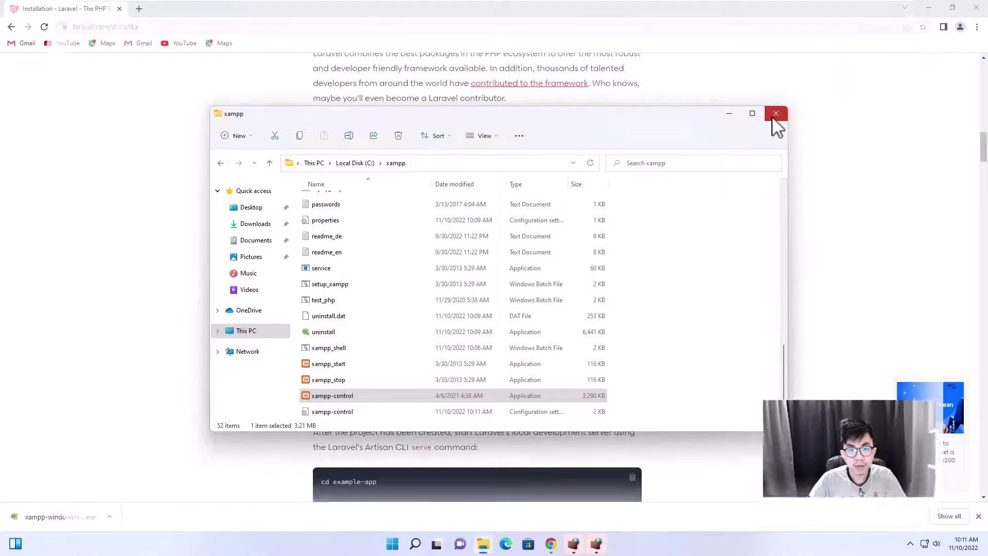
{"action": "left_click", "coordinate": [775, 114]}
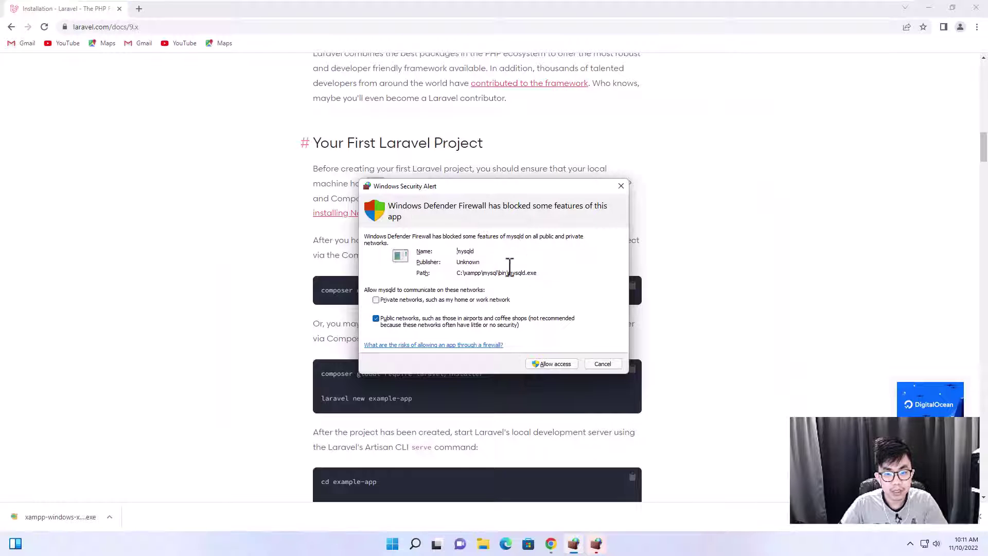
Step: Allow mysqld and Apache HTTP Server through Windows Defender Firewall on public networks
{"action": "left_click", "coordinate": [554, 363]}
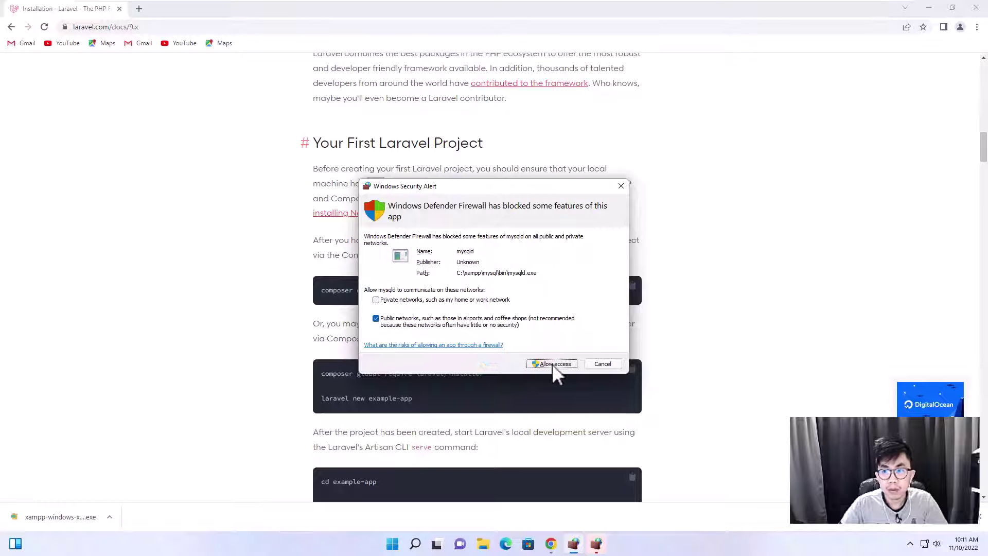
{"action": "key", "text": "Num_Lock"}
{"action": "key", "text": "Return"}
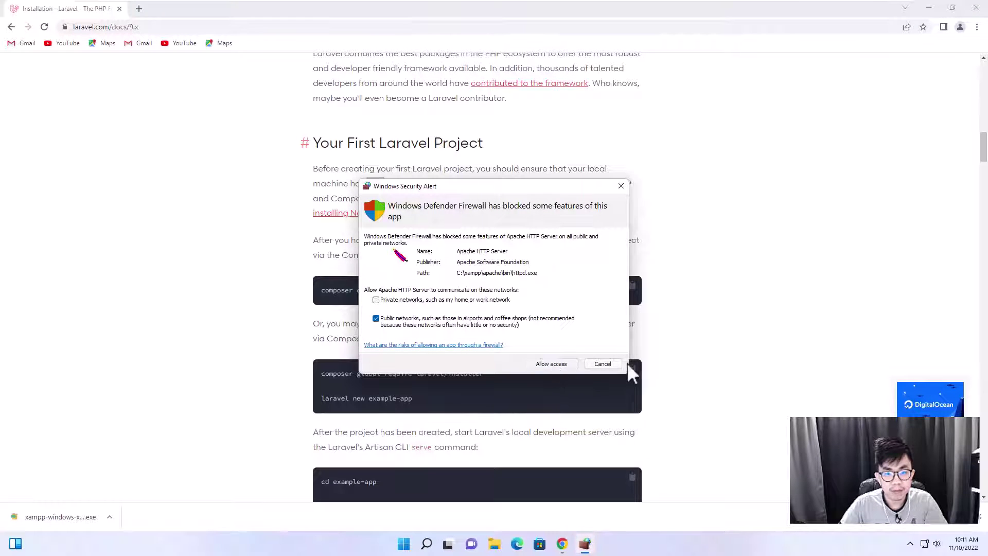
{"action": "key", "text": "Return"}
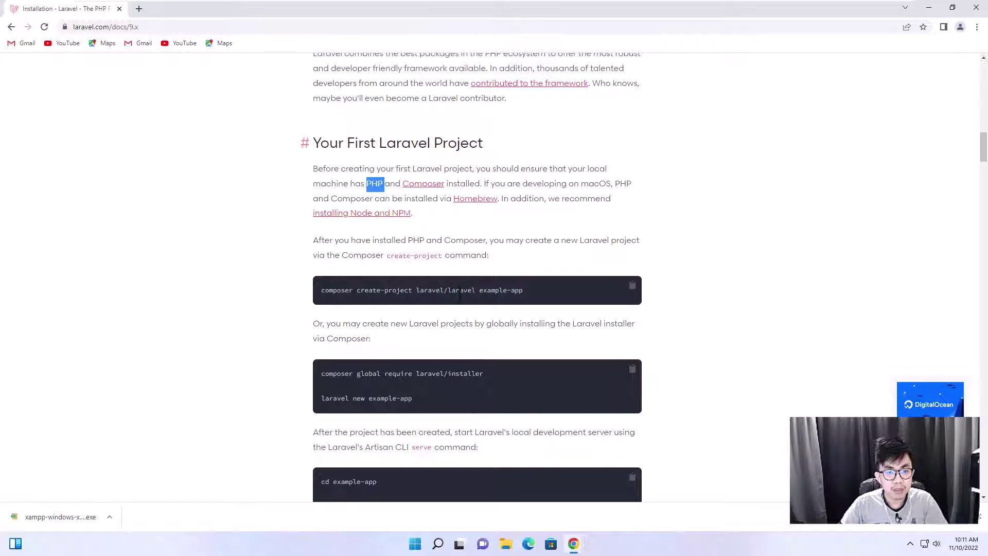
Step: Follow the Laravel docs' Composer link, download Composer-Setup.exe for Windows, and return to the Laravel installation page
{"action": "left_click", "coordinate": [421, 189]}
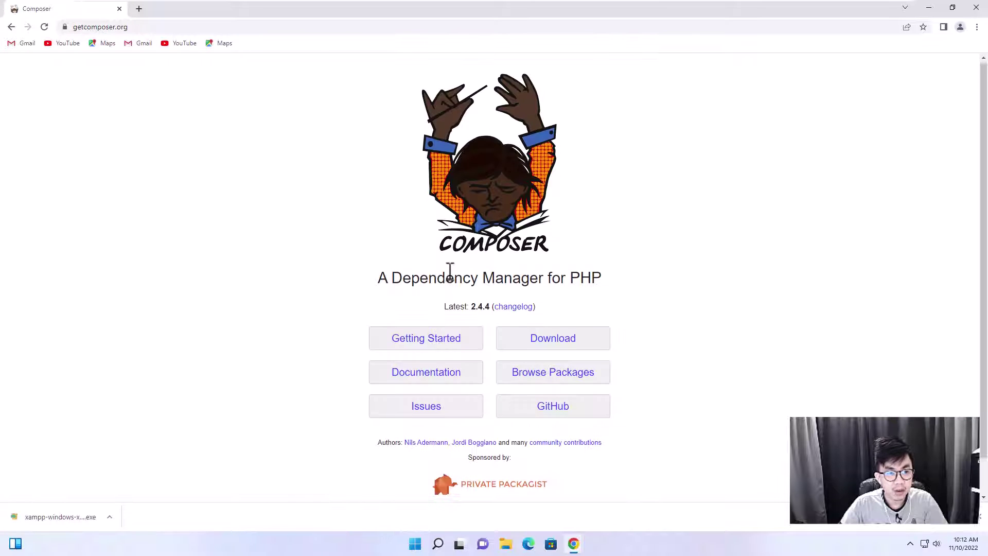
{"action": "scroll", "coordinate": [450, 270], "scroll_direction": "down", "scroll_amount": 1}
{"action": "left_click", "coordinate": [551, 309]}
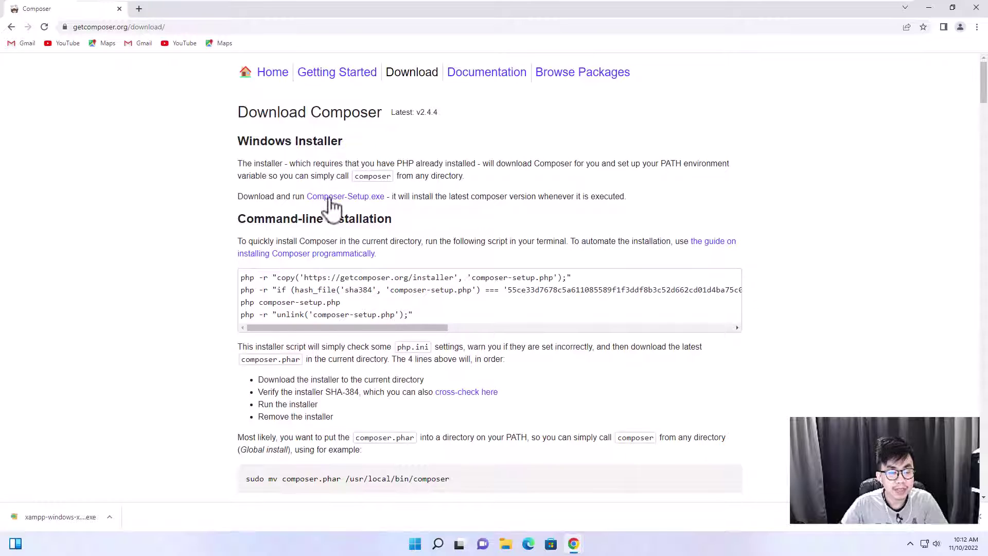
{"action": "left_click", "coordinate": [365, 198]}
{"action": "left_click", "coordinate": [11, 27]}
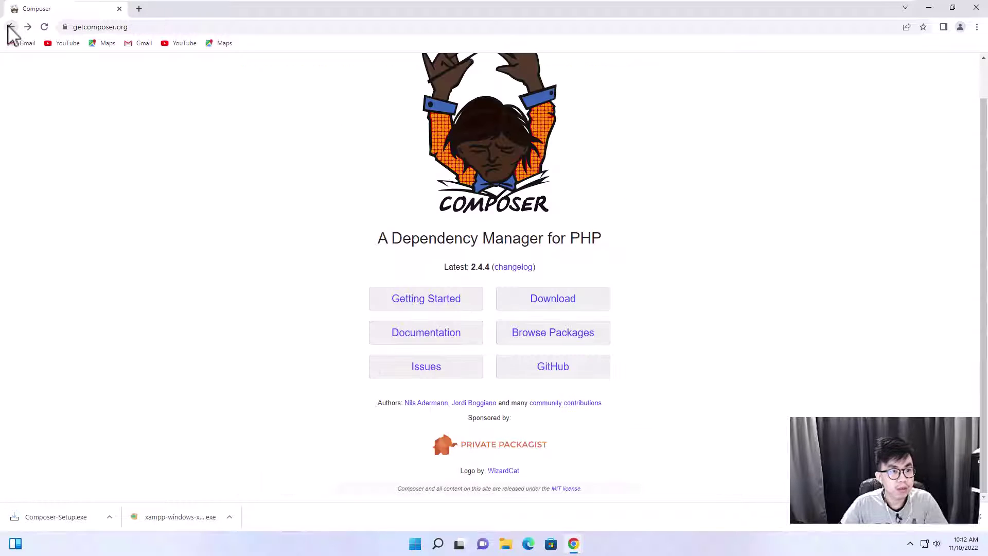
{"action": "left_click", "coordinate": [11, 27]}
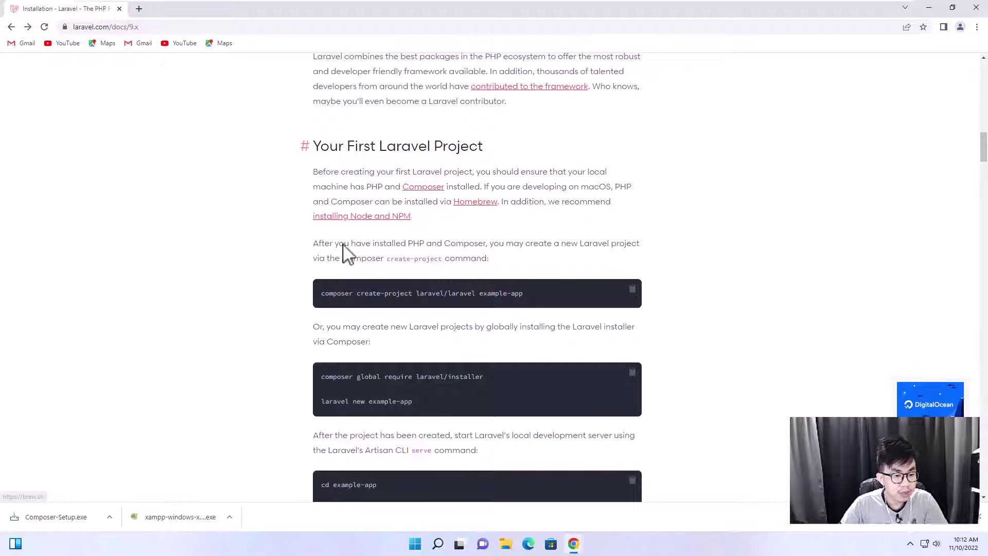
Step: Run the downloaded Composer-Setup from its folder, choose the install mode, permit changes, and continue to the PHP settings check
{"action": "left_click", "coordinate": [109, 517]}
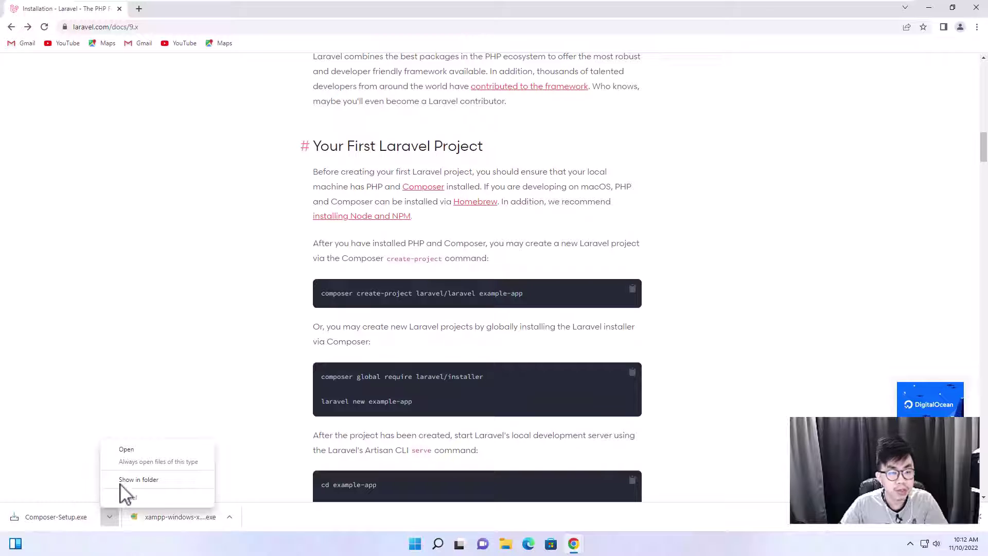
{"action": "left_click", "coordinate": [134, 480]}
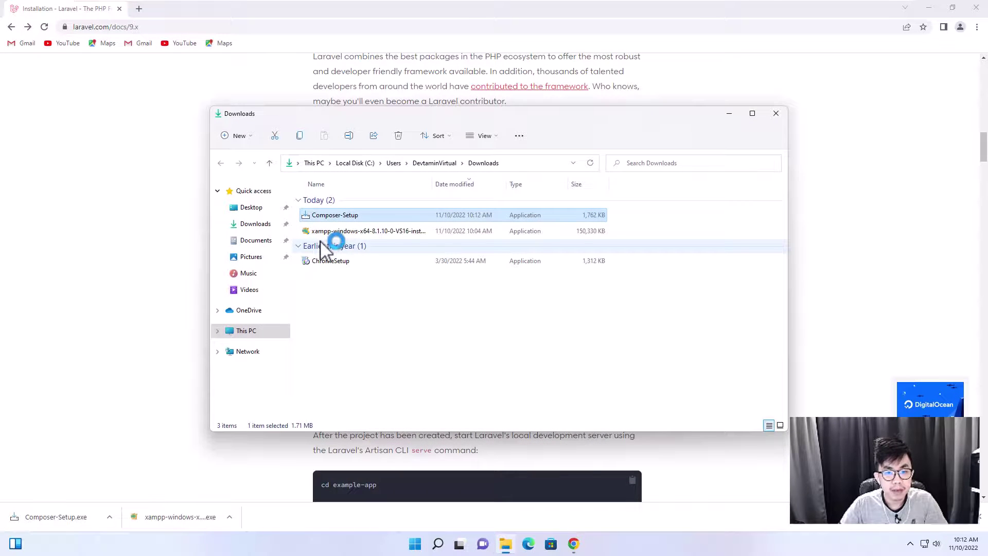
{"action": "left_click", "coordinate": [500, 263]}
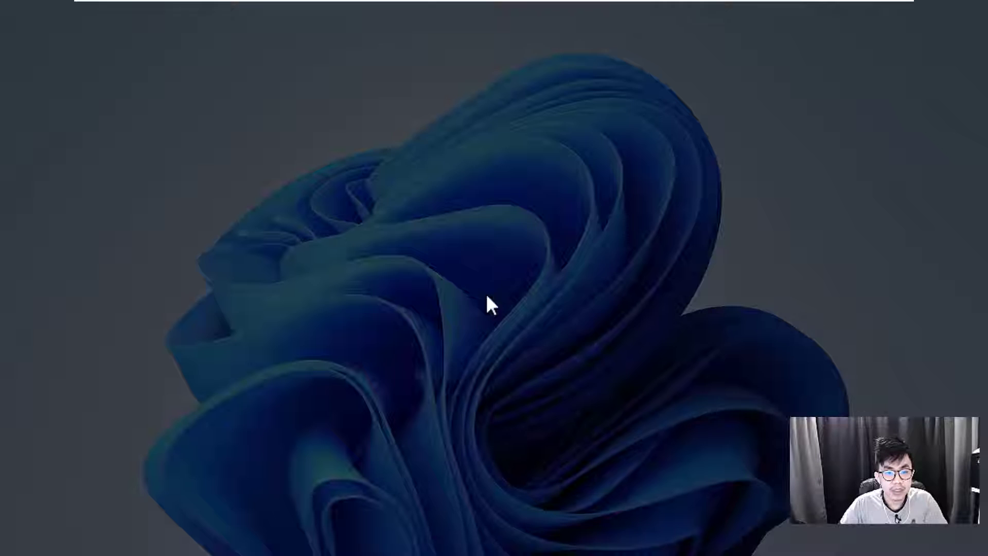
{"action": "left_click", "coordinate": [458, 357]}
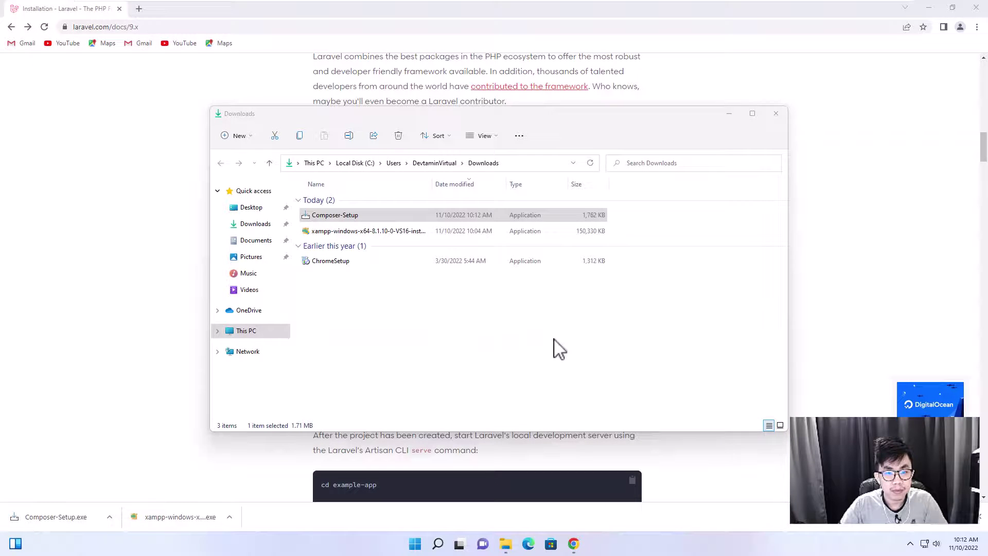
{"action": "left_click", "coordinate": [575, 370]}
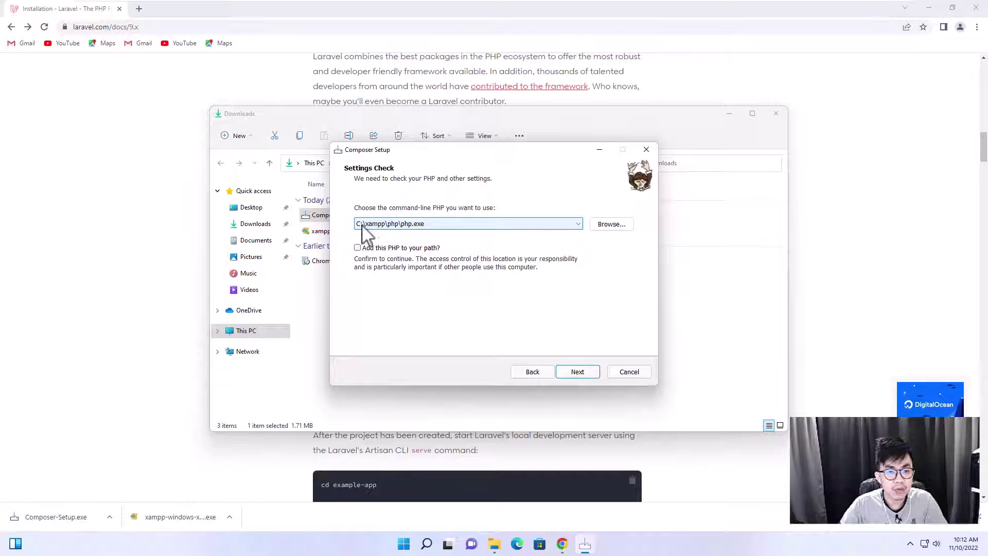
Step: Add C:\xampp\php\php.exe to the path, complete the Composer installation, and close the Downloads window
{"action": "left_click", "coordinate": [371, 250]}
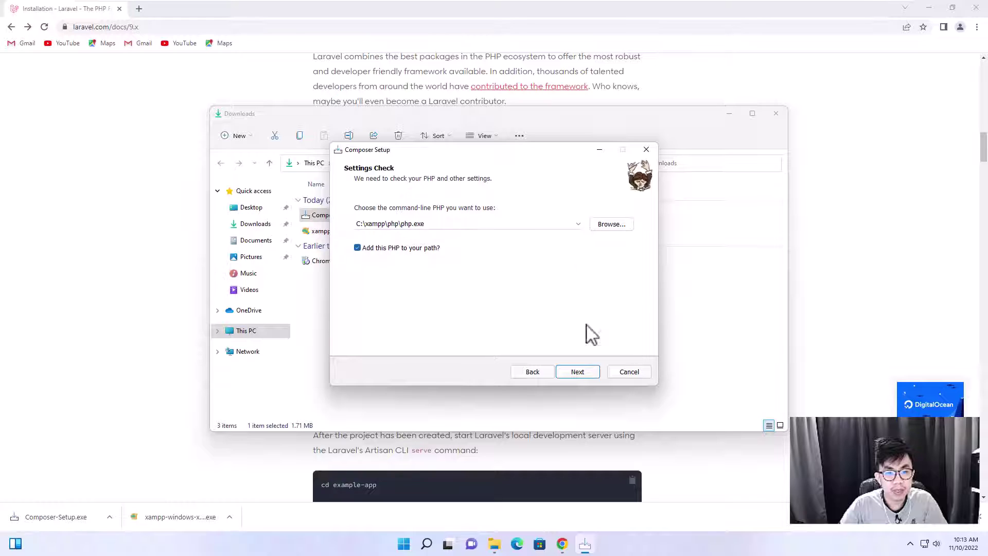
{"action": "left_click", "coordinate": [583, 371]}
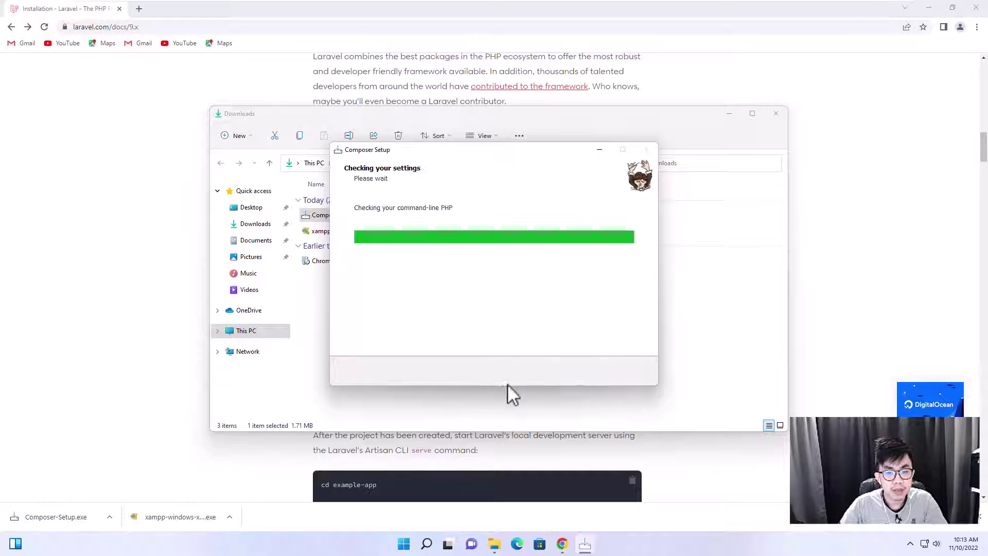
{"action": "left_click", "coordinate": [579, 373]}
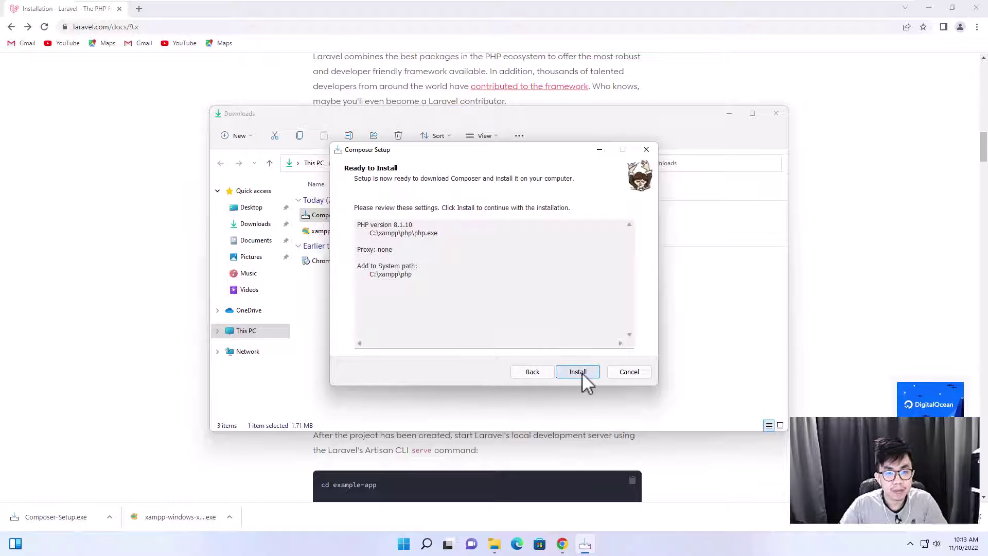
{"action": "left_click", "coordinate": [582, 372]}
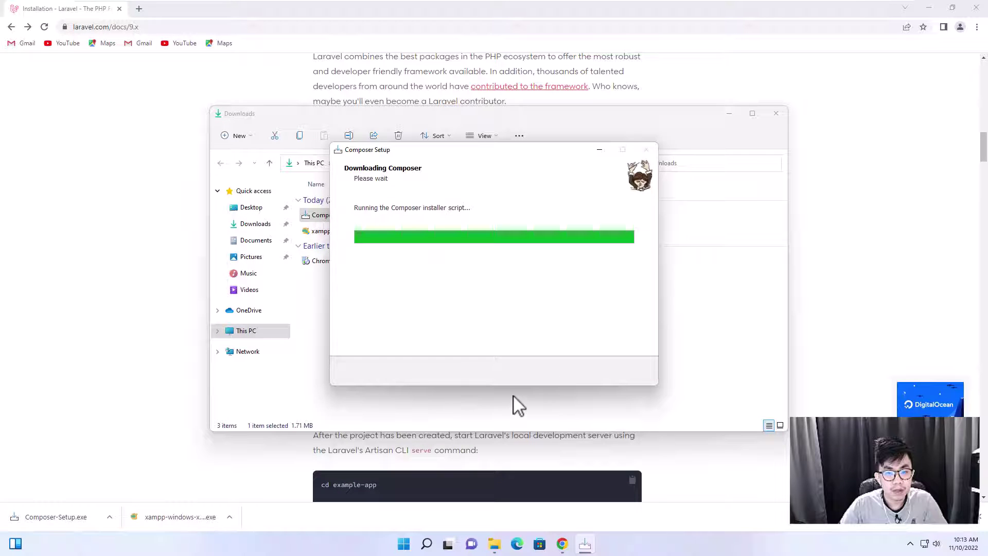
{"action": "left_click", "coordinate": [572, 373]}
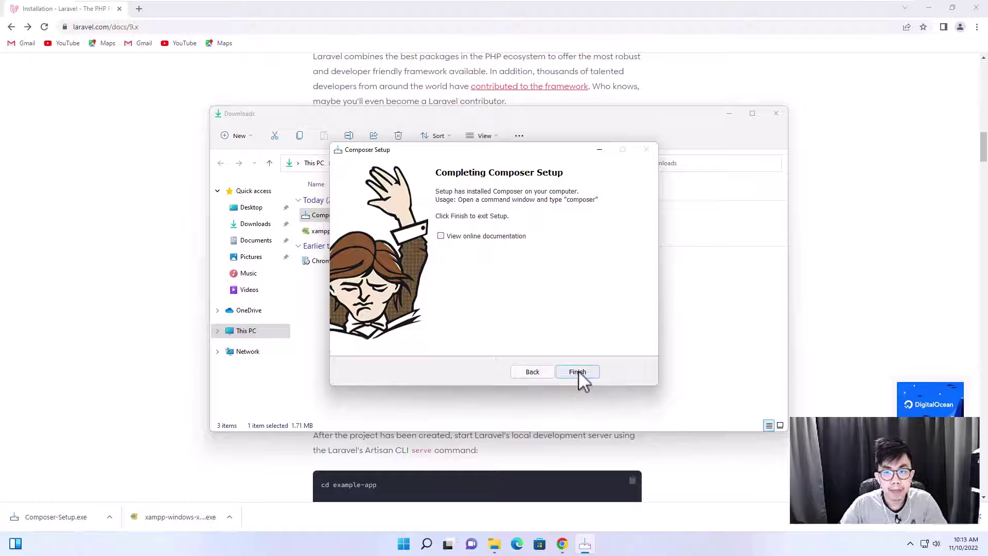
{"action": "left_click", "coordinate": [577, 371]}
{"action": "left_click", "coordinate": [770, 116]}
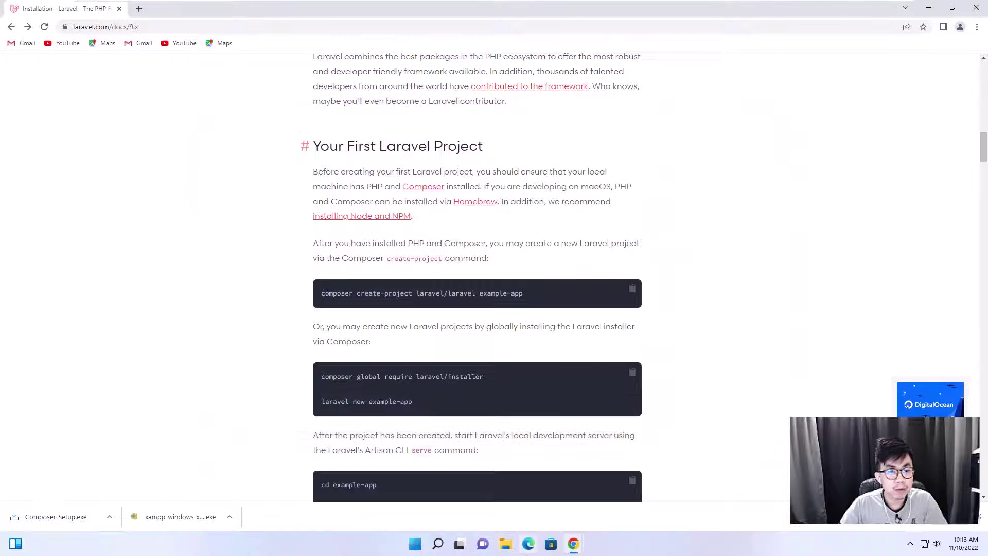
Step: Check the Composer installation by running composer in Windows Terminal and reviewing its output up to the version line, and close the terminal
{"action": "left_click", "coordinate": [437, 544]}
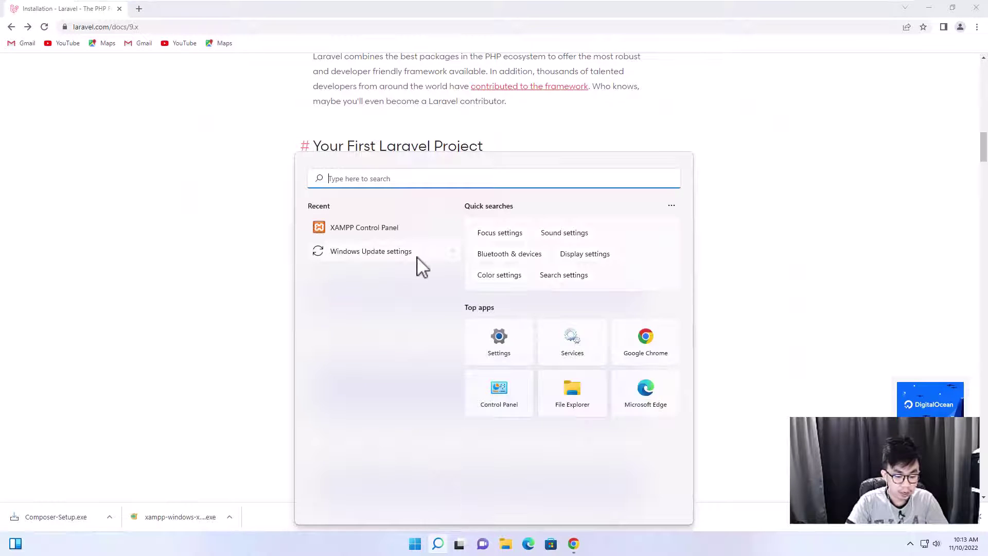
{"action": "type", "text": "c"}
{"action": "key", "text": "BackSpace"}
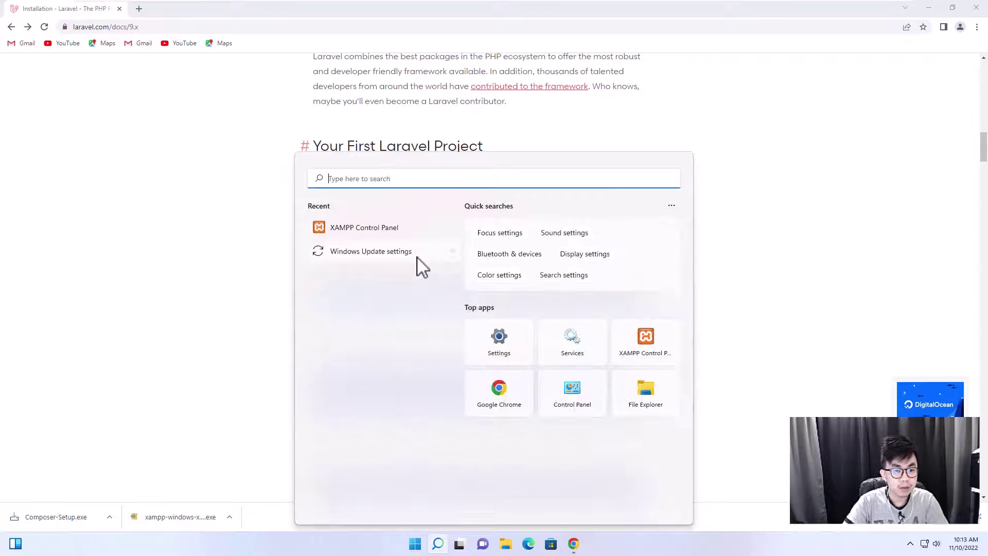
{"action": "type", "text": "ter"}
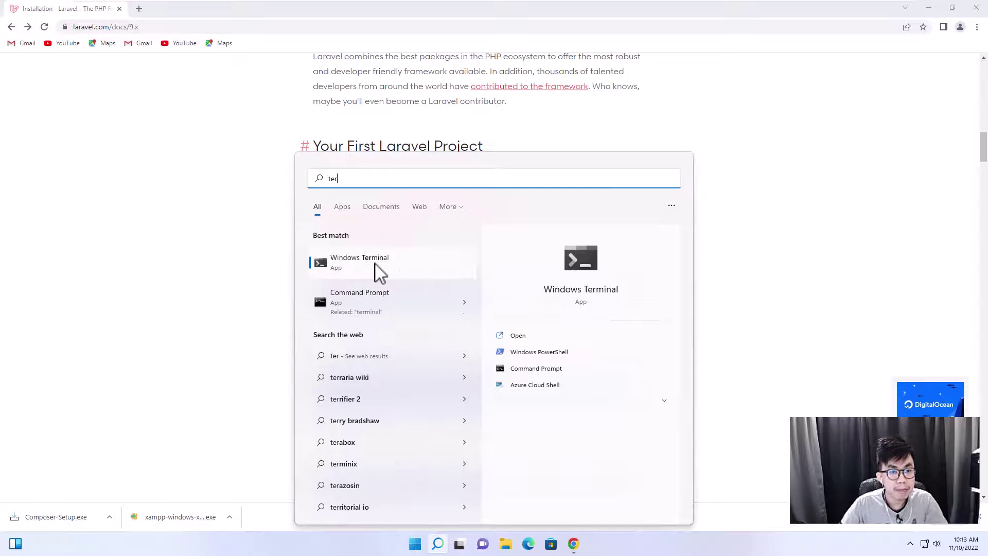
{"action": "left_click", "coordinate": [380, 273]}
{"action": "type", "text": "c"}
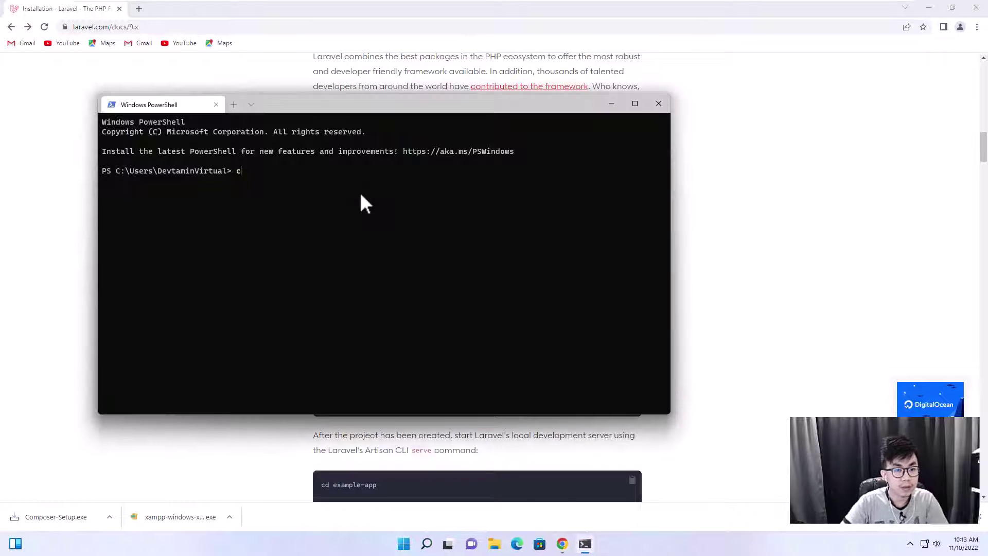
{"action": "type", "text": "omposer"}
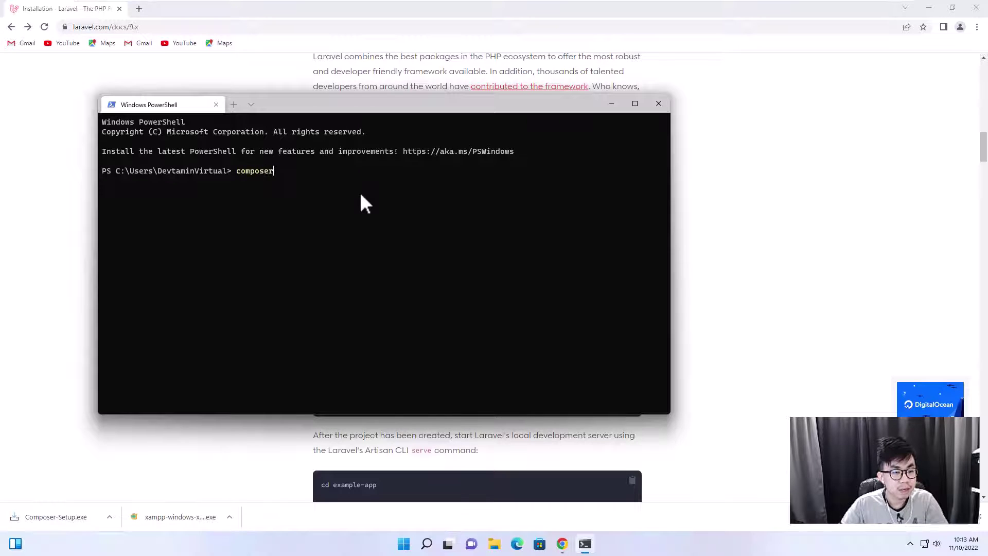
{"action": "key", "text": "Return"}
{"action": "scroll", "coordinate": [227, 241], "scroll_direction": "up", "scroll_amount": 5}
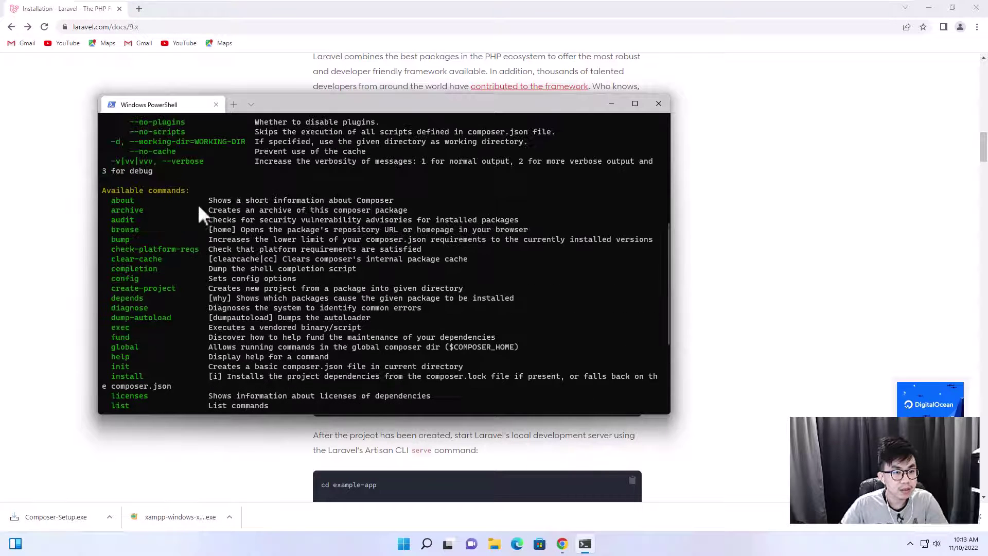
{"action": "scroll", "coordinate": [216, 211], "scroll_direction": "up", "scroll_amount": 8}
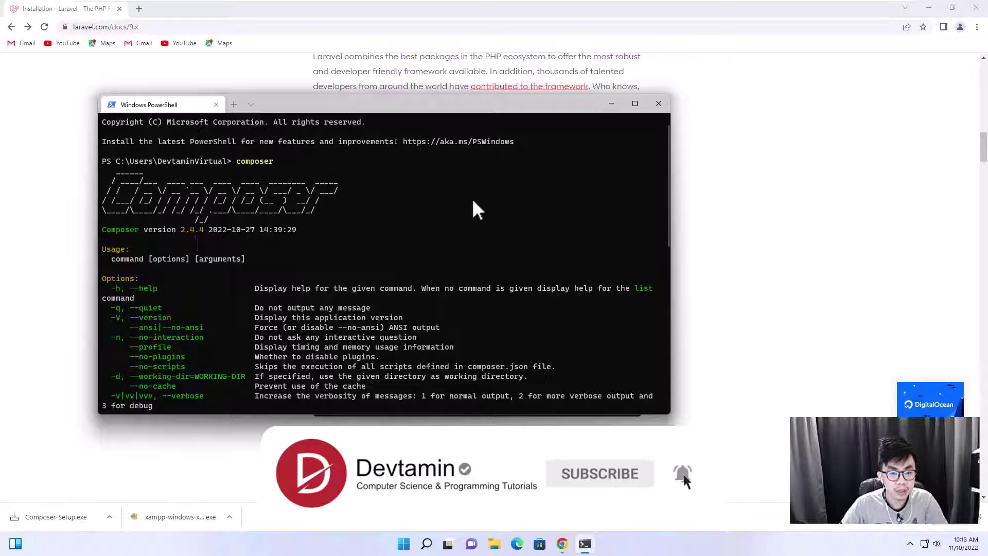
{"action": "left_click", "coordinate": [658, 104]}
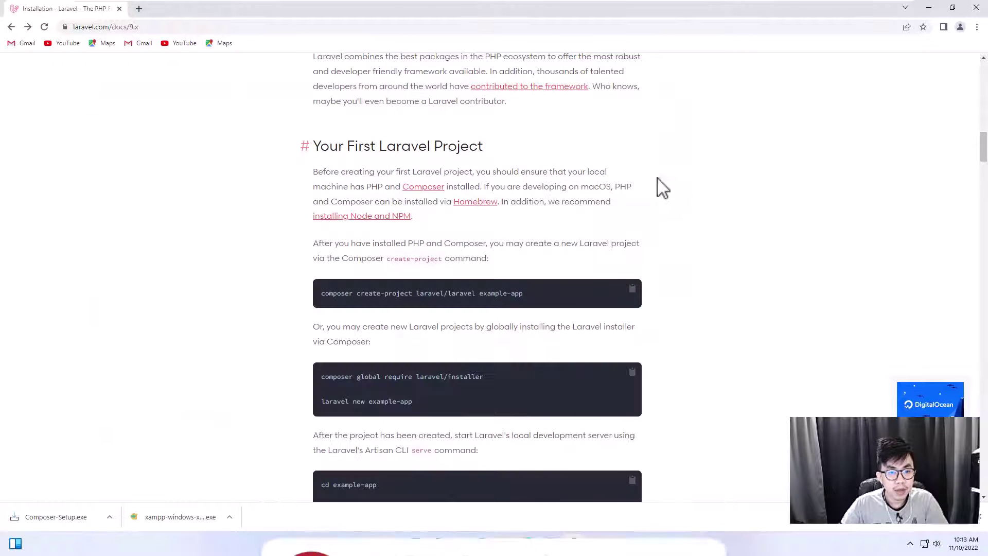
Step: Follow the Laravel docs' Node and NPM link in a new tab, download Node.js 18.12.1 LTS, and run its installer from the Downloads folder
{"action": "scroll", "coordinate": [609, 268], "scroll_direction": "down", "scroll_amount": 1}
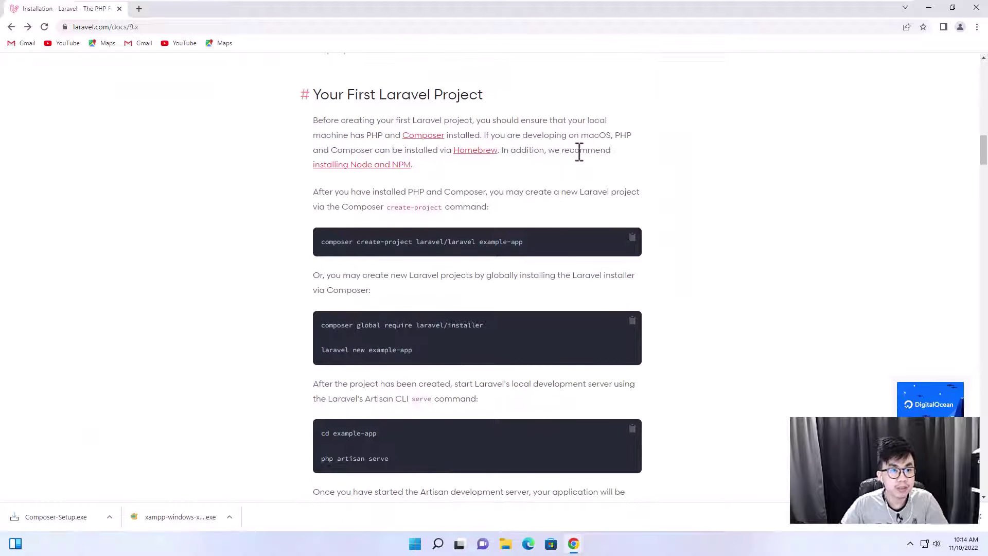
{"action": "left_click", "coordinate": [357, 165], "text": "ctrl"}
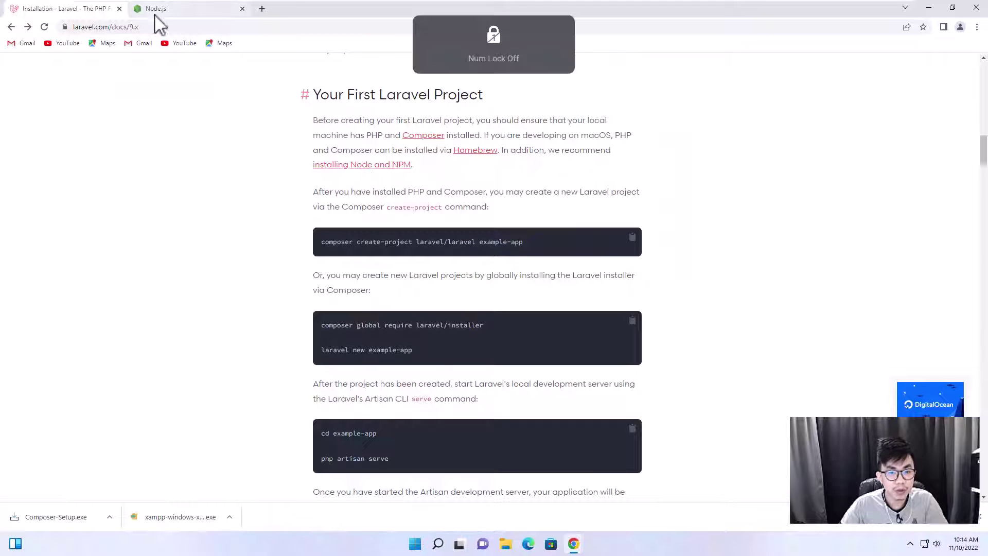
{"action": "left_click", "coordinate": [156, 10]}
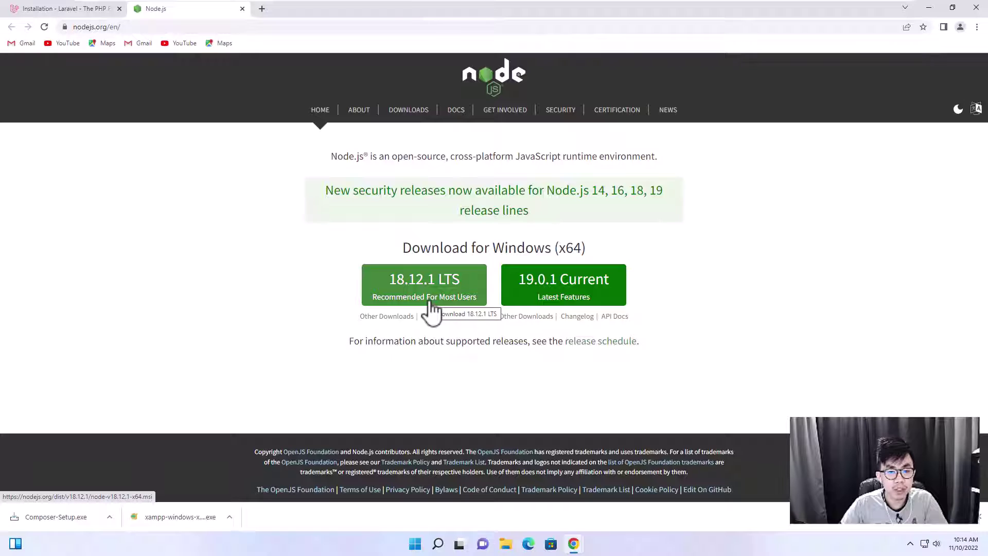
{"action": "left_click", "coordinate": [468, 301]}
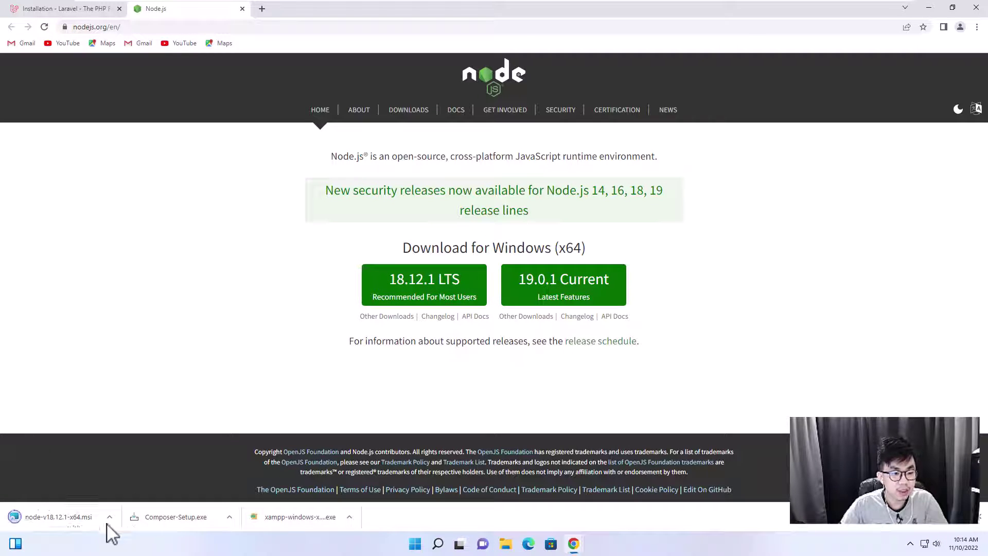
{"action": "left_click", "coordinate": [112, 517]}
{"action": "left_click", "coordinate": [147, 481]}
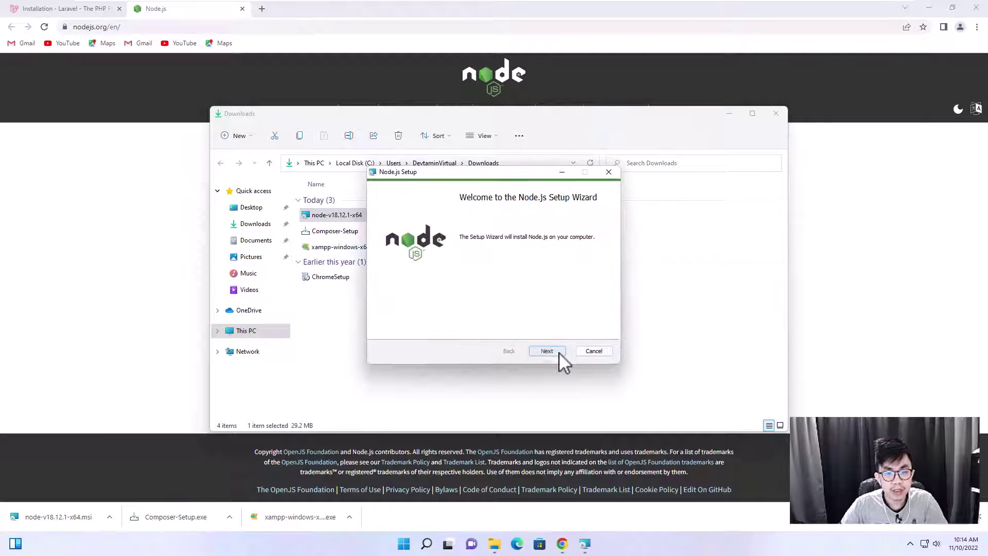
Step: Install Node.js with the license accepted and the default destination and features, and allow the installer to make changes to the device
{"action": "left_click", "coordinate": [558, 351]}
{"action": "left_click", "coordinate": [427, 328]}
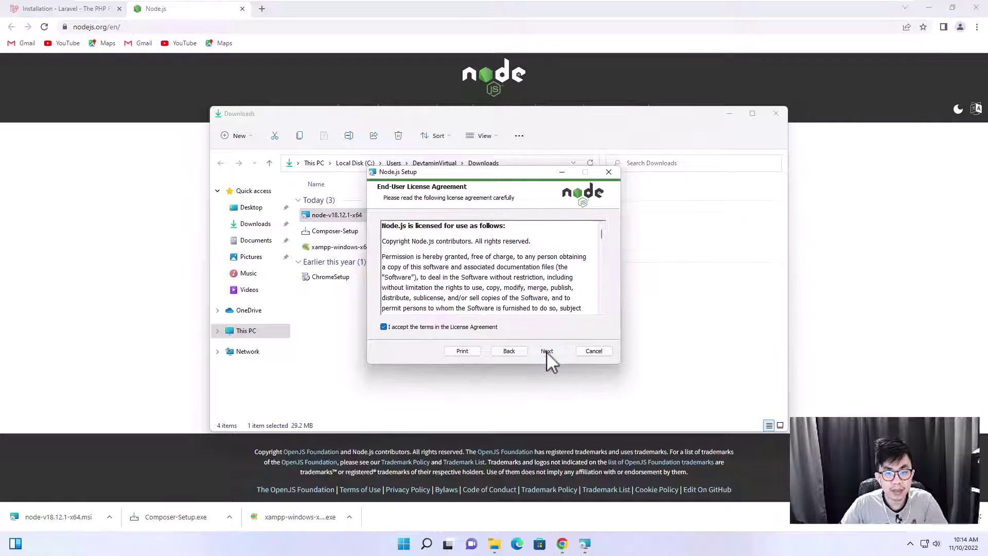
{"action": "left_click", "coordinate": [546, 351]}
{"action": "left_click", "coordinate": [551, 351]}
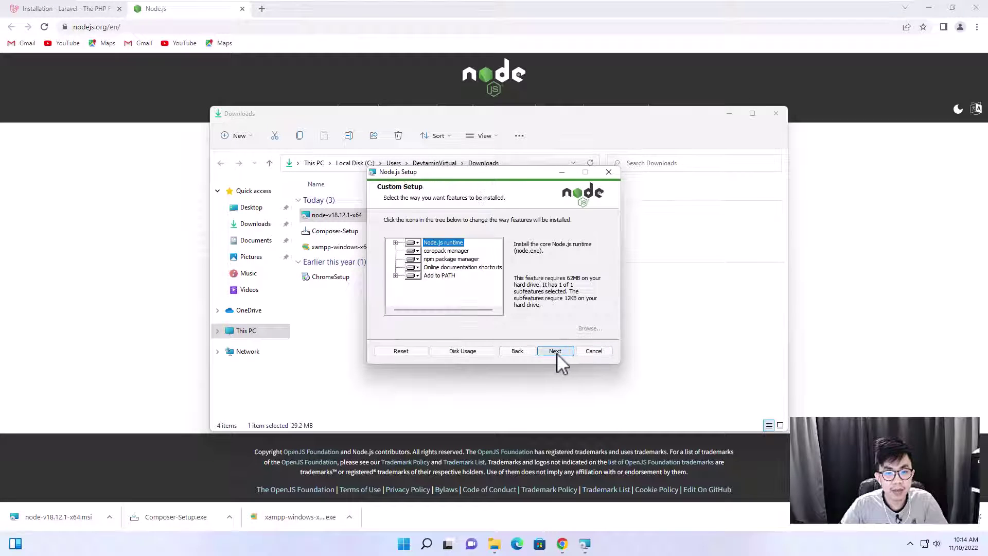
{"action": "left_click", "coordinate": [559, 352]}
{"action": "left_click", "coordinate": [554, 350]}
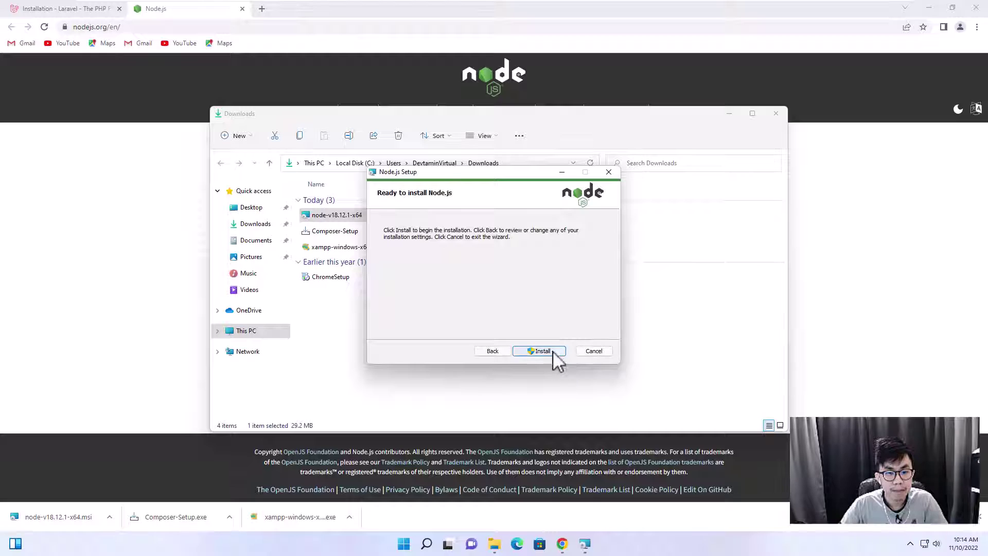
{"action": "left_click", "coordinate": [553, 350]}
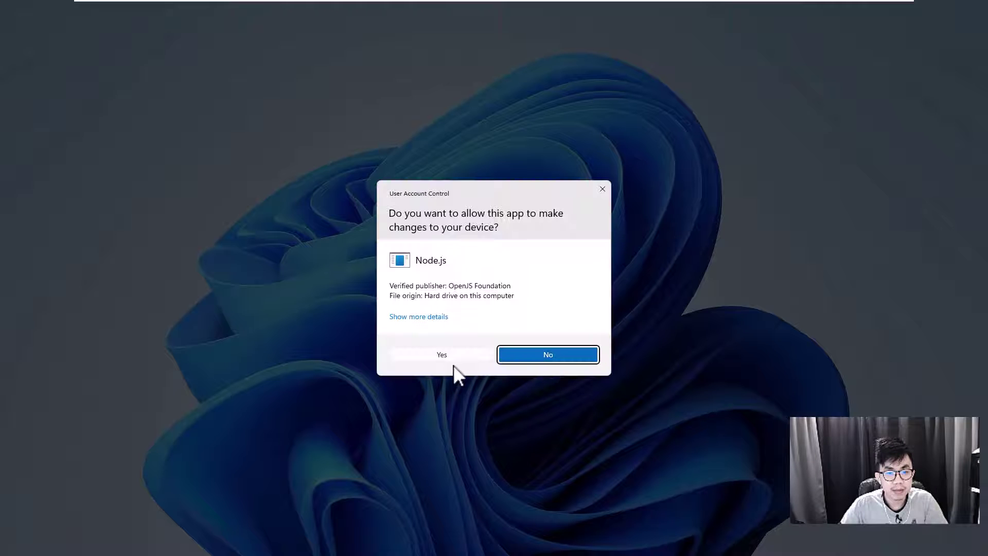
{"action": "left_click", "coordinate": [453, 359]}
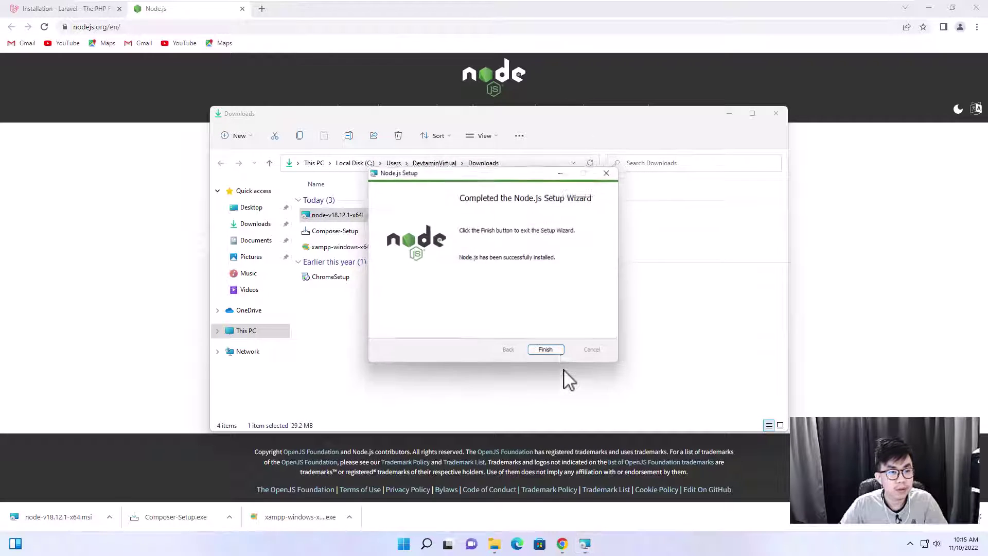
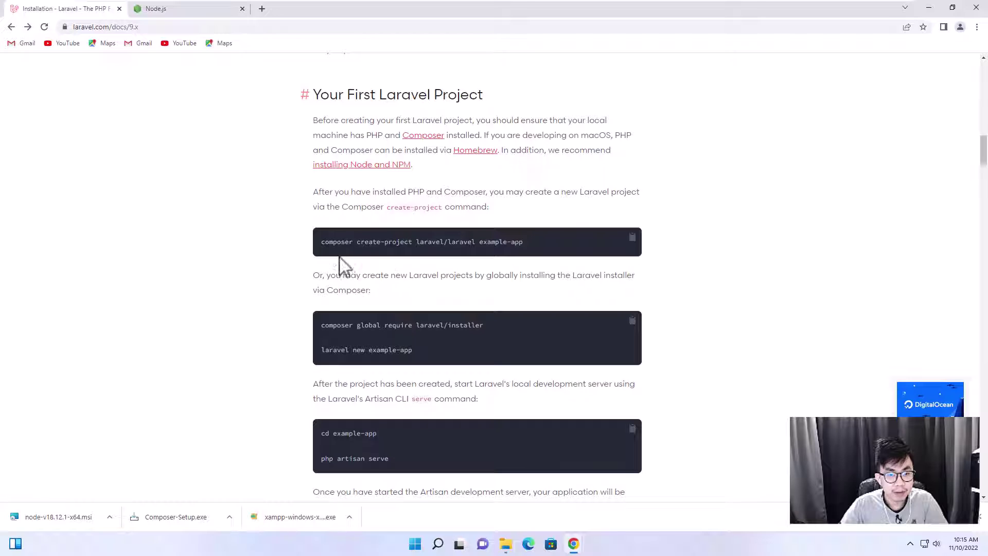
Step: Copy the command composer create-project laravel/laravel example-app from the Laravel installation page
{"action": "triple_click", "coordinate": [325, 243]}
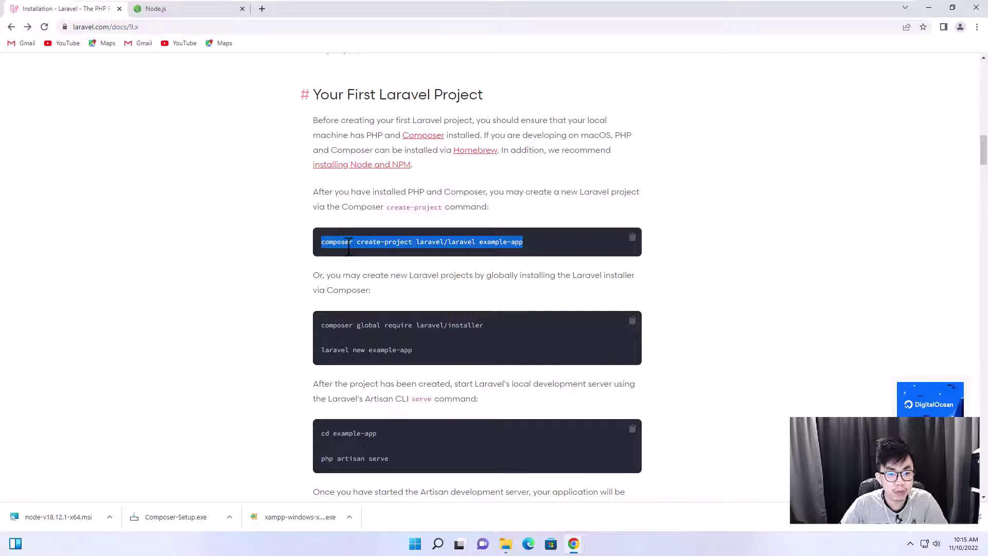
{"action": "right_click", "coordinate": [393, 241]}
{"action": "left_click", "coordinate": [403, 250]}
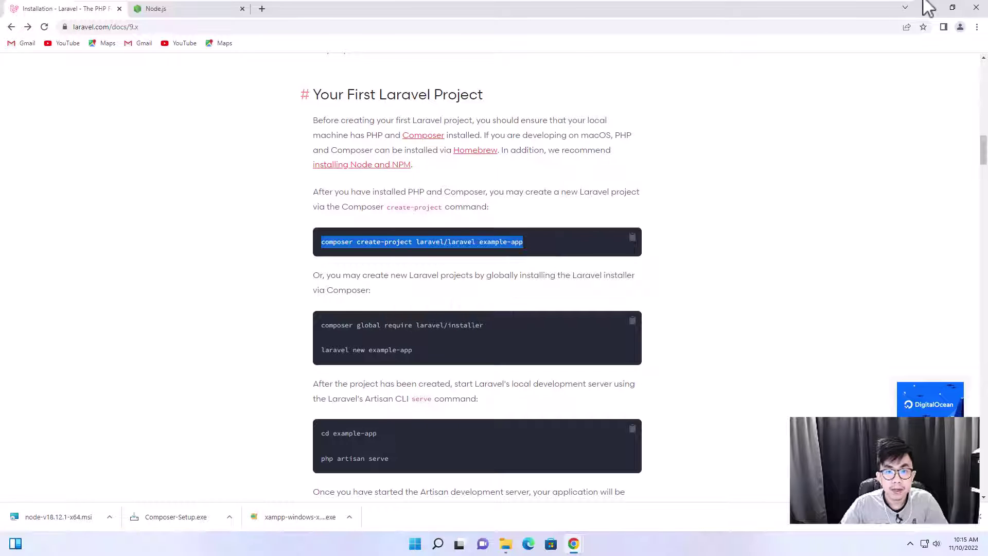
Step: Clear the desktop by putting away the browser windows and closing the Downloads folder window
{"action": "key", "text": "Num_Lock"}
{"action": "left_click", "coordinate": [929, 7]}
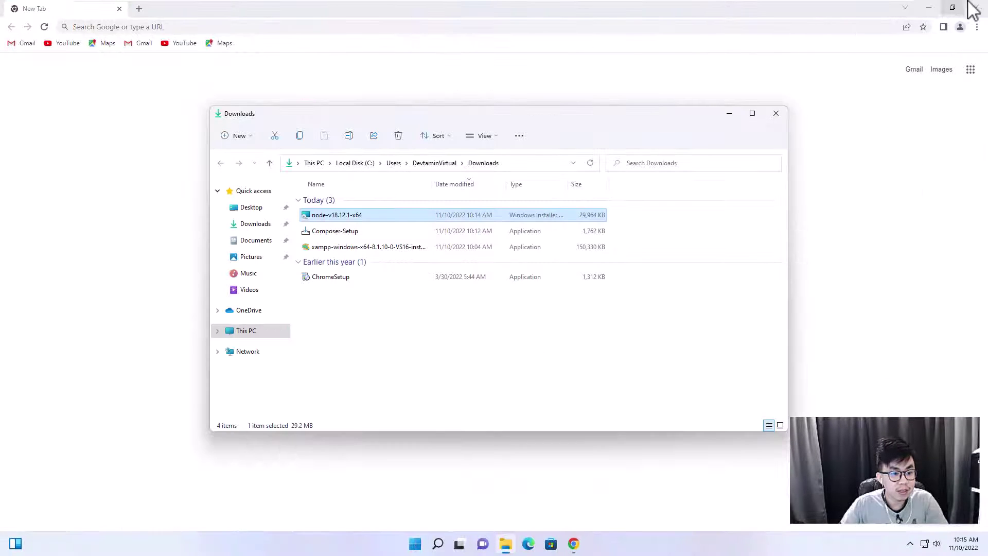
{"action": "left_click", "coordinate": [932, 28]}
{"action": "left_click", "coordinate": [929, 7]}
{"action": "left_click", "coordinate": [777, 113]}
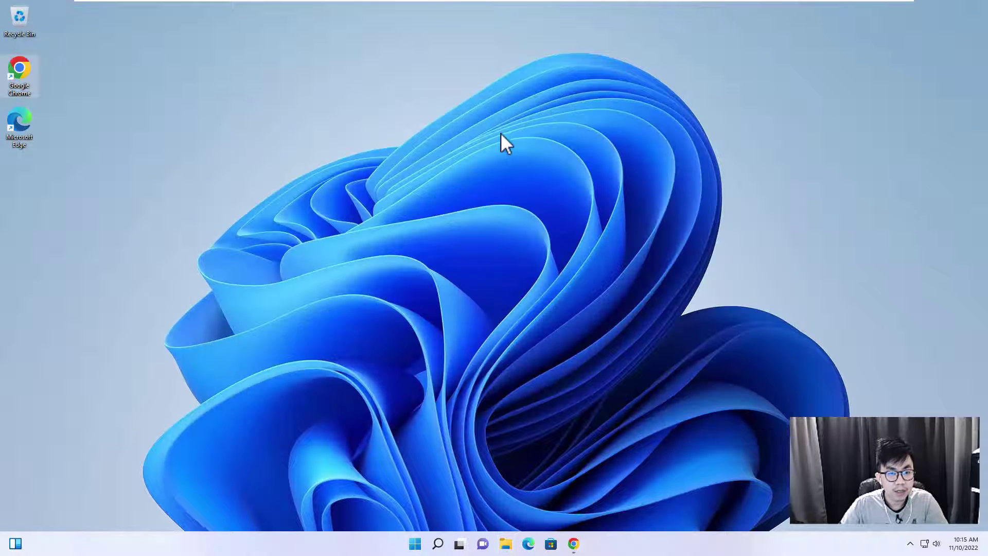
Step: Browse to C:\xampp\htdocs in a maximized File Explorer window and open Windows Terminal in that folder
{"action": "key", "text": "super+e"}
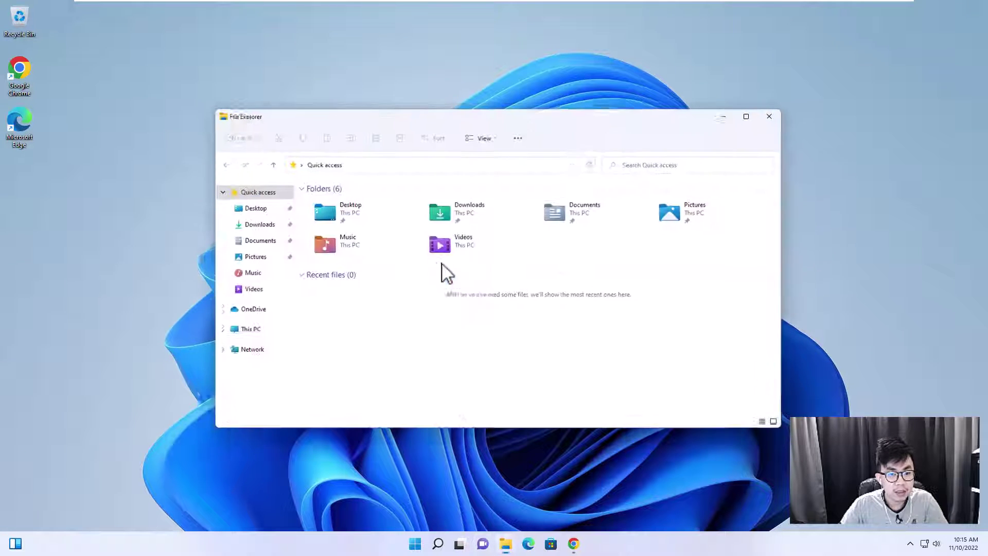
{"action": "left_click", "coordinate": [254, 331]}
{"action": "double_click", "coordinate": [364, 282]}
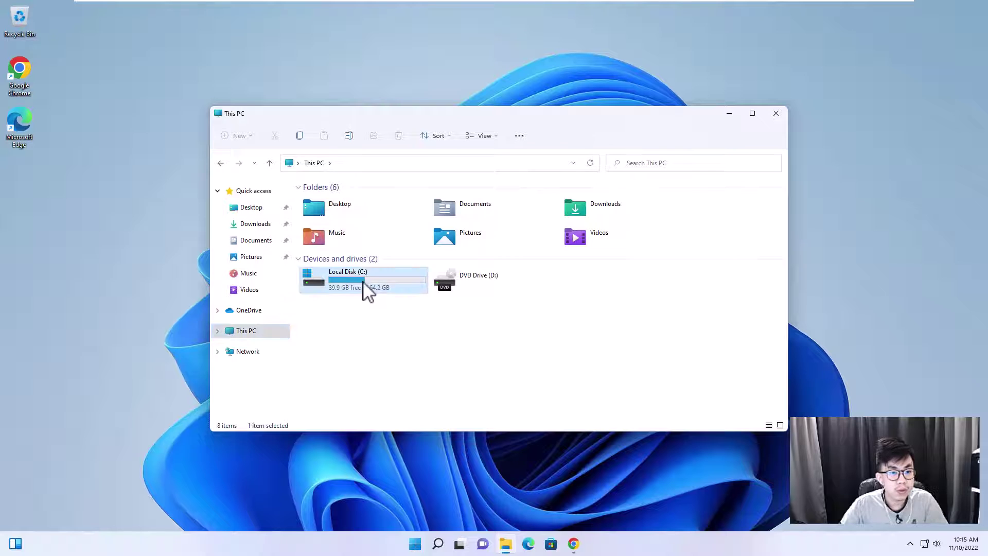
{"action": "left_click", "coordinate": [753, 113]}
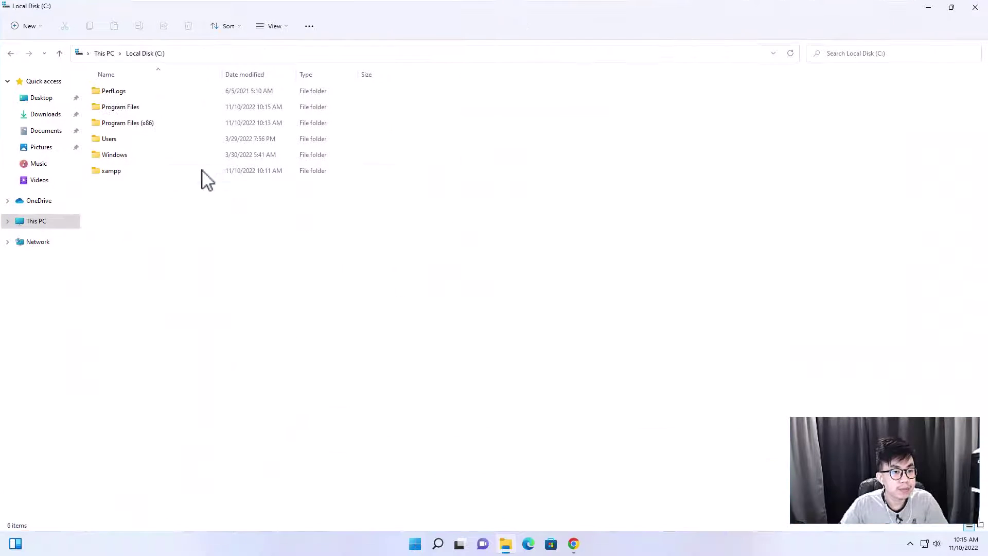
{"action": "double_click", "coordinate": [136, 172]}
{"action": "left_click", "coordinate": [132, 170]}
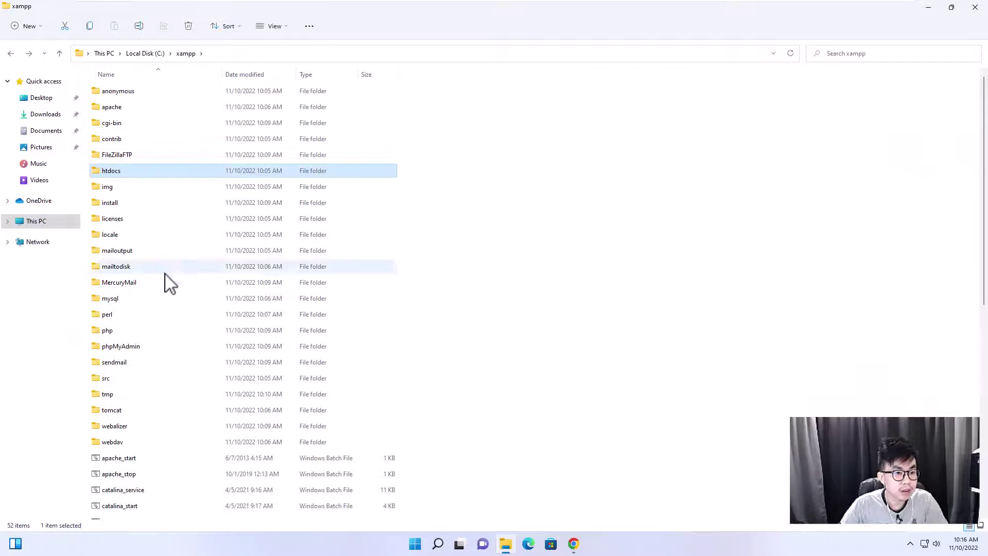
{"action": "double_click", "coordinate": [123, 172]}
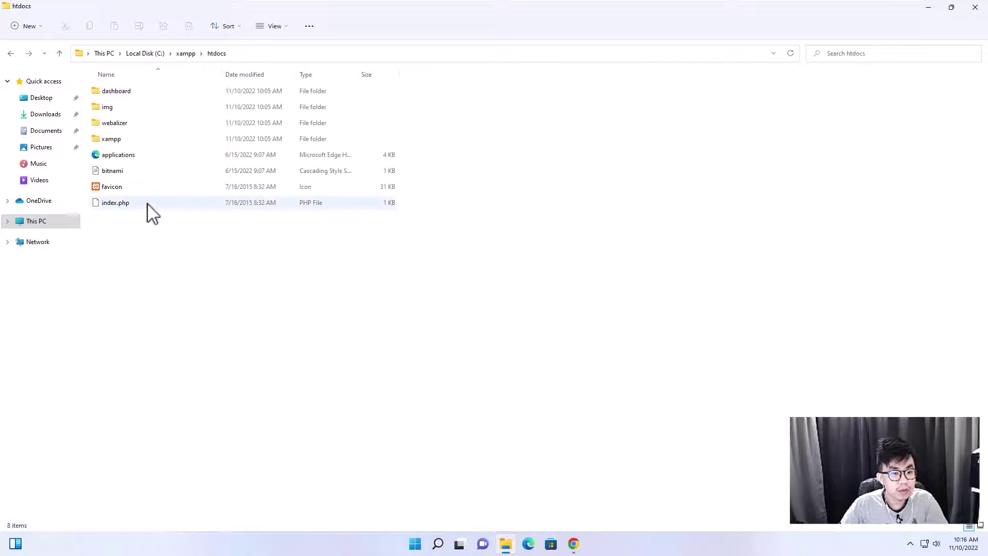
{"action": "right_click", "coordinate": [227, 273]}
{"action": "left_click", "coordinate": [253, 370]}
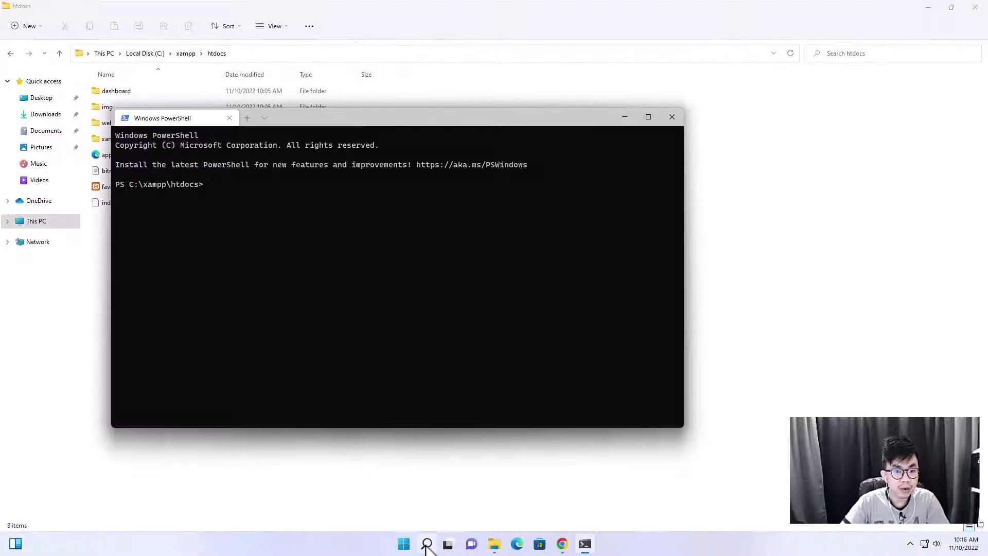
Step: Open the XAMPP Control Panel and allow it to make changes to the device
{"action": "left_click", "coordinate": [428, 544]}
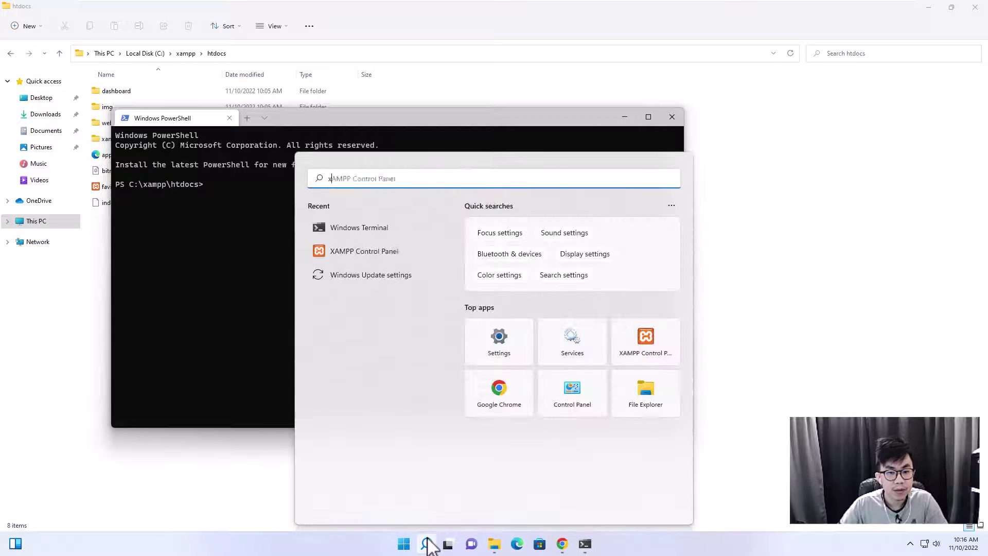
{"action": "type", "text": "xampp"}
{"action": "key", "text": "Return"}
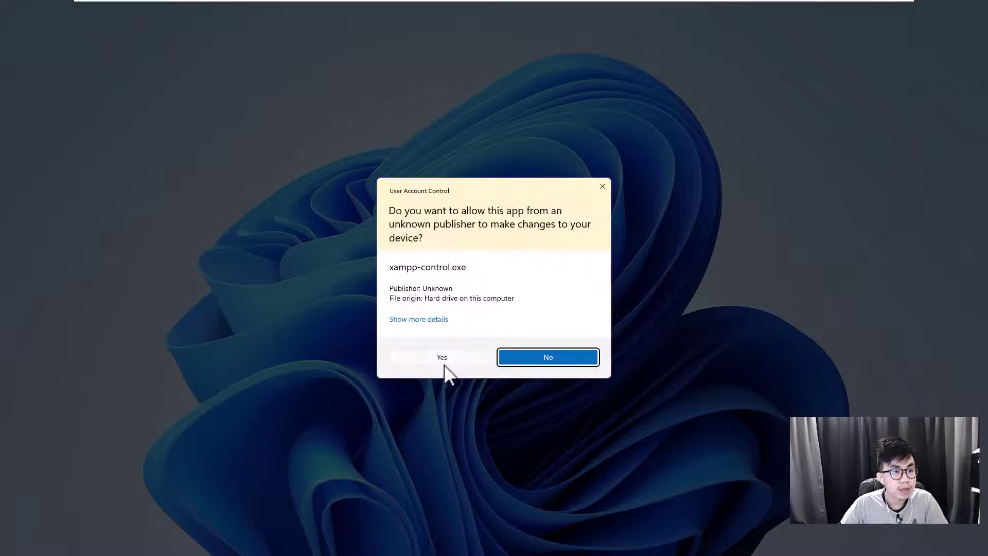
{"action": "left_click", "coordinate": [442, 359]}
Step: Restart the Apache and MySQL modules by stopping and starting both, and close the XAMPP Control Panel window
{"action": "left_click", "coordinate": [179, 58]}
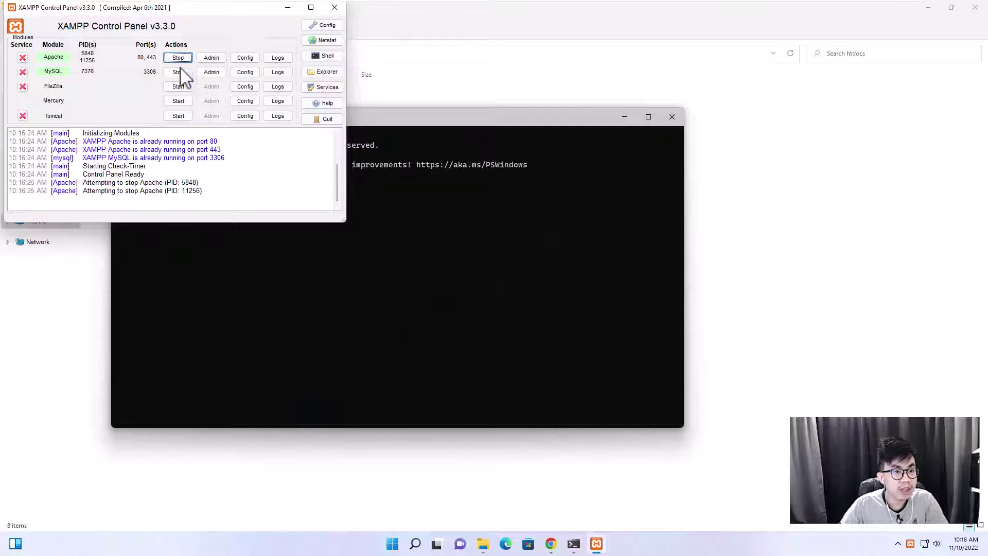
{"action": "left_click", "coordinate": [178, 72]}
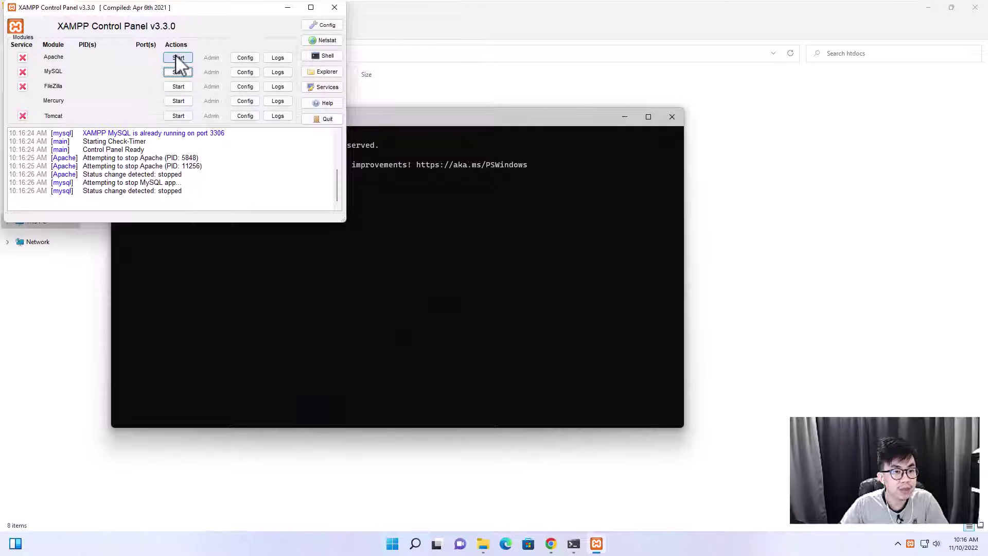
{"action": "left_click", "coordinate": [178, 57]}
{"action": "left_click", "coordinate": [177, 72]}
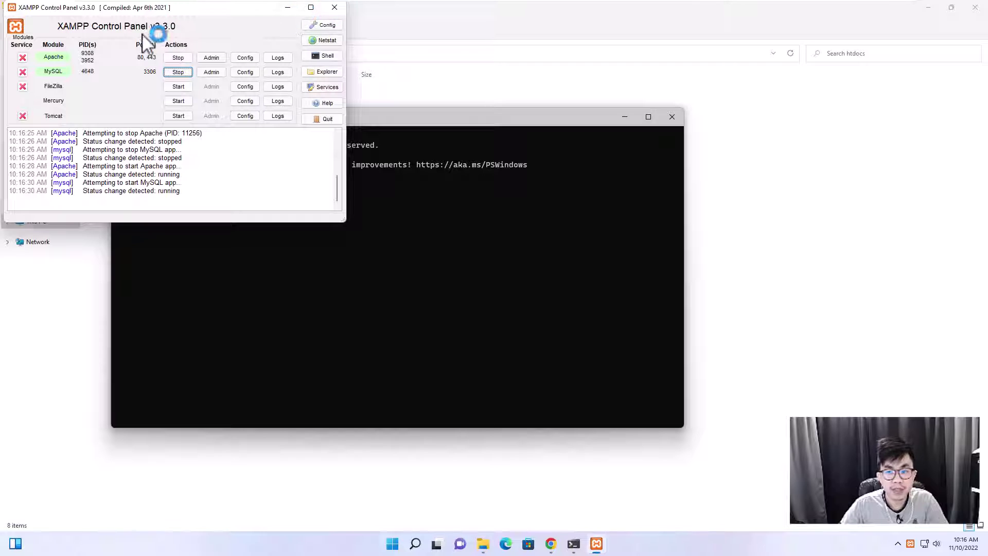
{"action": "left_click_drag", "start_coordinate": [225, 13], "coordinate": [722, 66]}
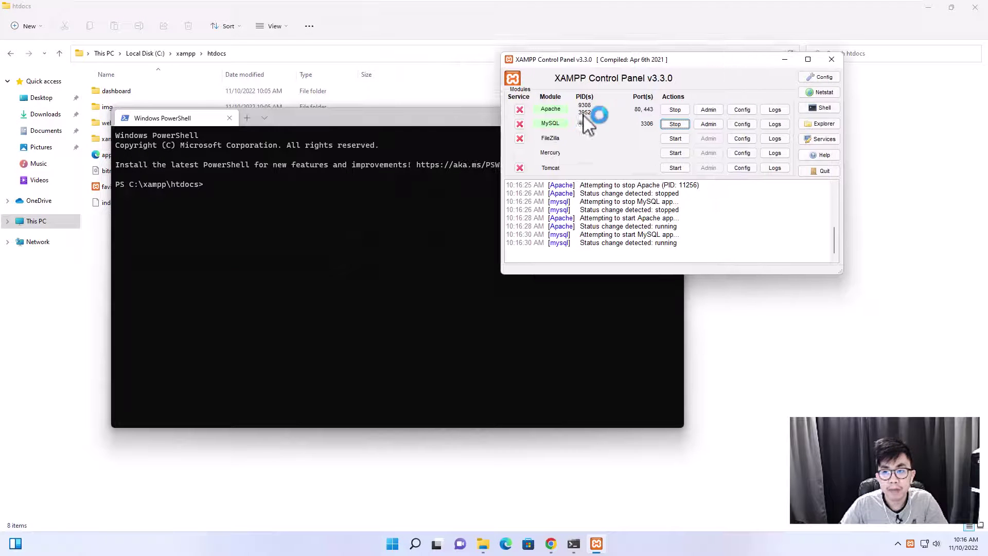
{"action": "left_click", "coordinate": [832, 59]}
Step: Paste the copied Composer command in the htdocs terminal, change the project name, and run composer create-project laravel/laravel sample-laravel-app
{"action": "key", "text": "ctrl+v"}
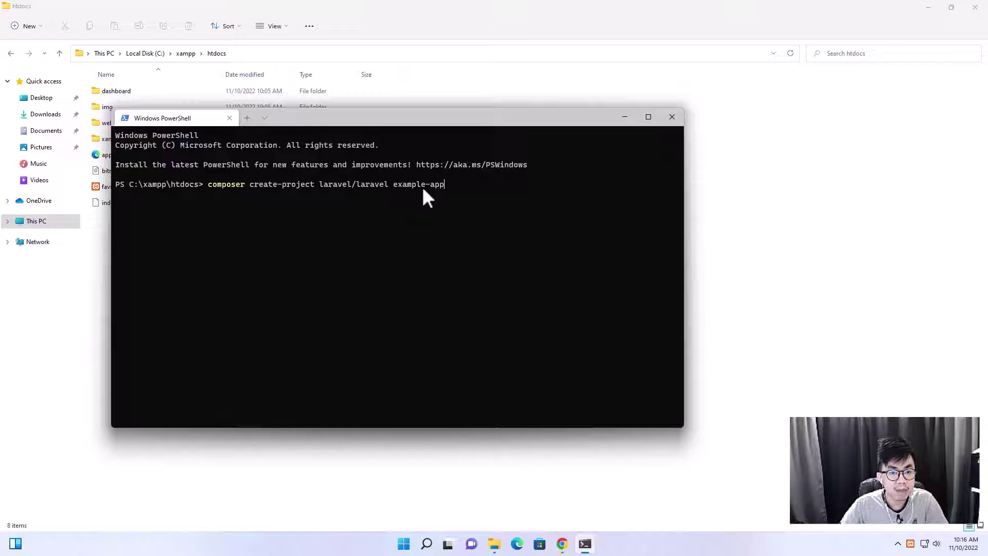
{"action": "left_click_drag", "start_coordinate": [395, 185], "coordinate": [444, 187]}
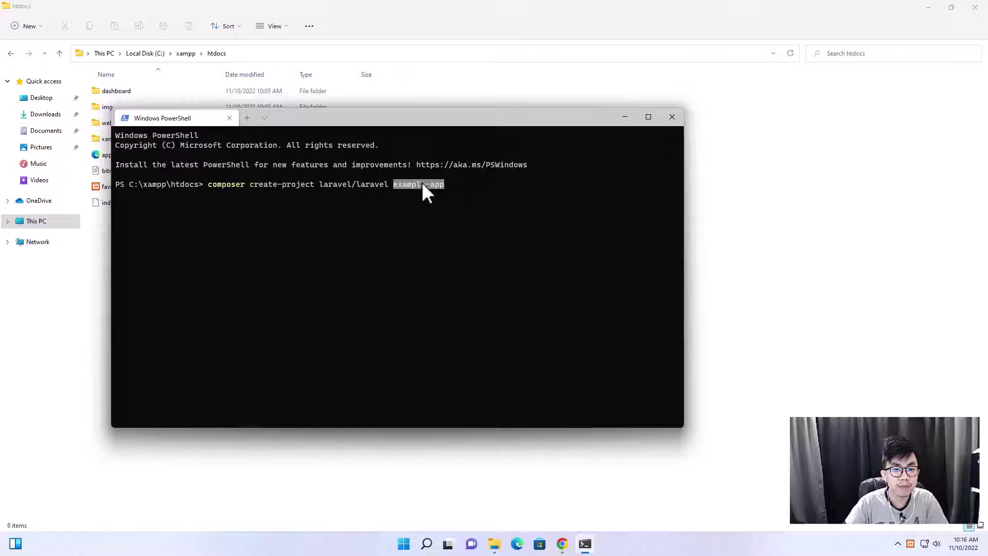
{"action": "left_click", "coordinate": [450, 185]}
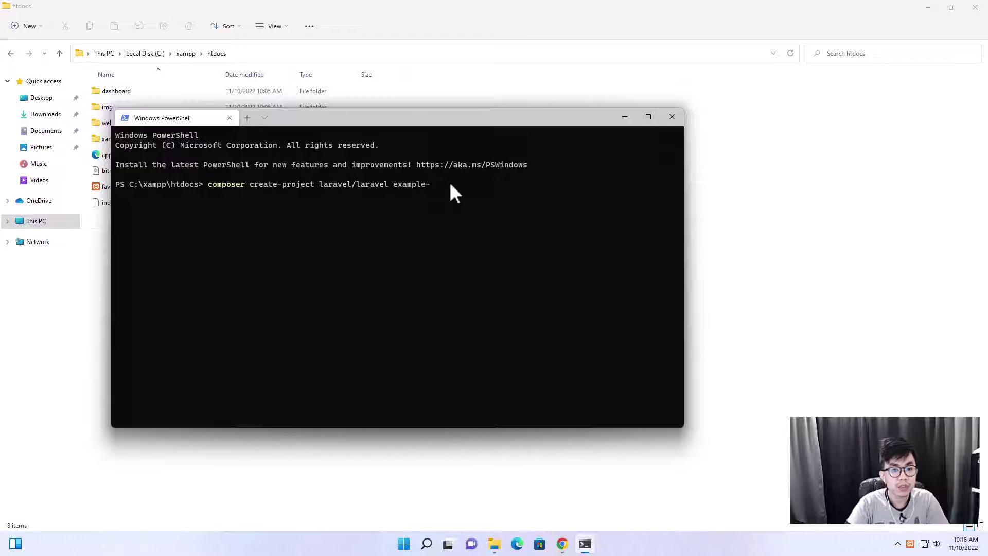
{"action": "key", "text": "BackSpace"}
{"action": "key", "text": "BackSpace"}
{"action": "key", "text": "BackSpace"}
{"action": "key", "text": "BackSpace"}
{"action": "key", "text": "BackSpace"}
{"action": "key", "text": "BackSpace"}
{"action": "key", "text": "BackSpace"}
{"action": "key", "text": "BackSpace"}
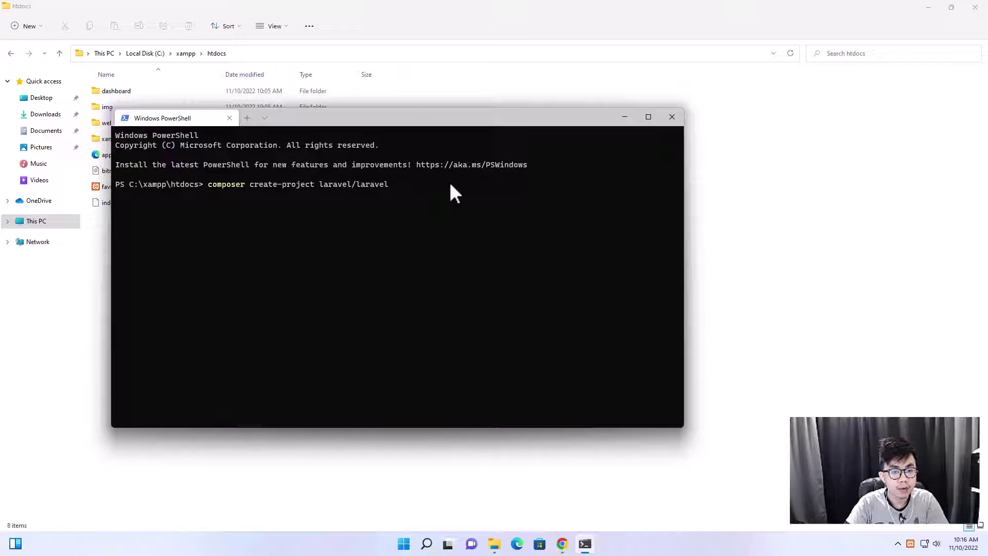
{"action": "type", "text": "sample-laravel-app"}
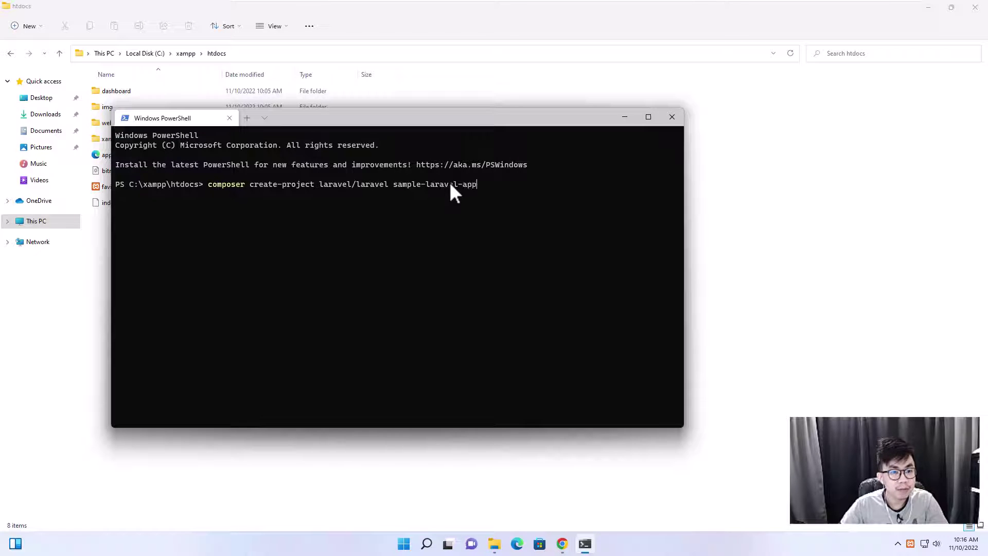
{"action": "key", "text": "Return"}
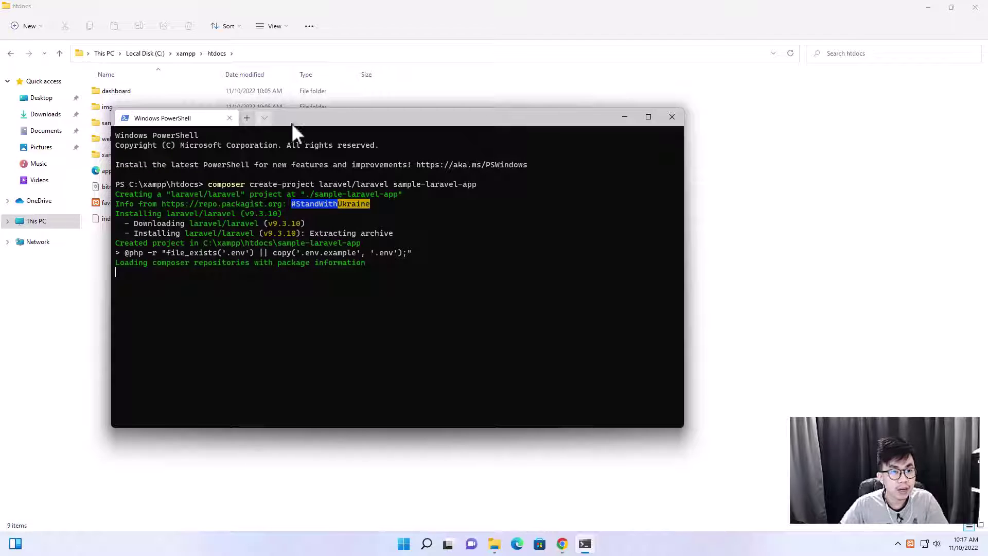
Step: Move the terminal aside, check the htdocs folder in File Explorer for the new project folder, and return to the terminal
{"action": "left_click_drag", "start_coordinate": [292, 122], "coordinate": [494, 139]}
{"action": "left_click", "coordinate": [254, 54]}
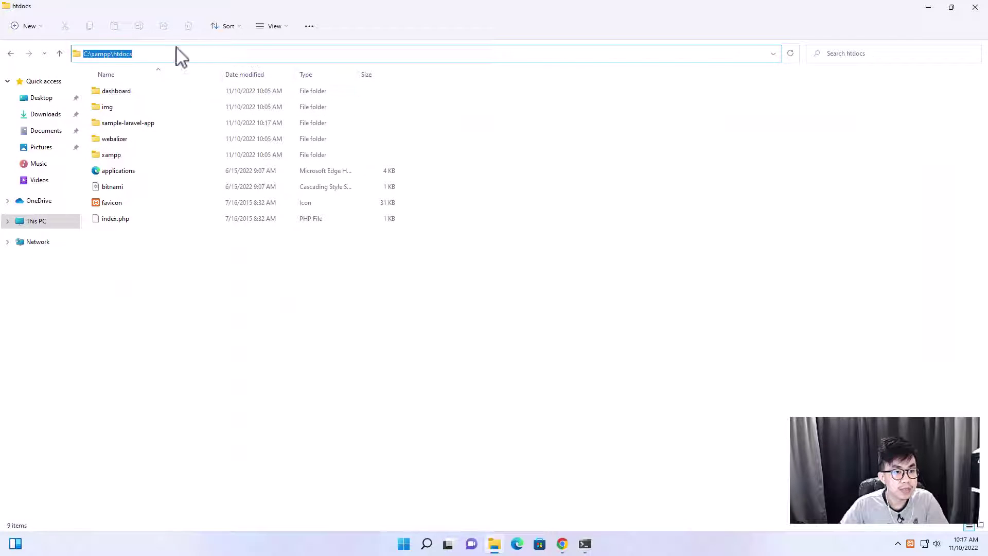
{"action": "left_click", "coordinate": [207, 280]}
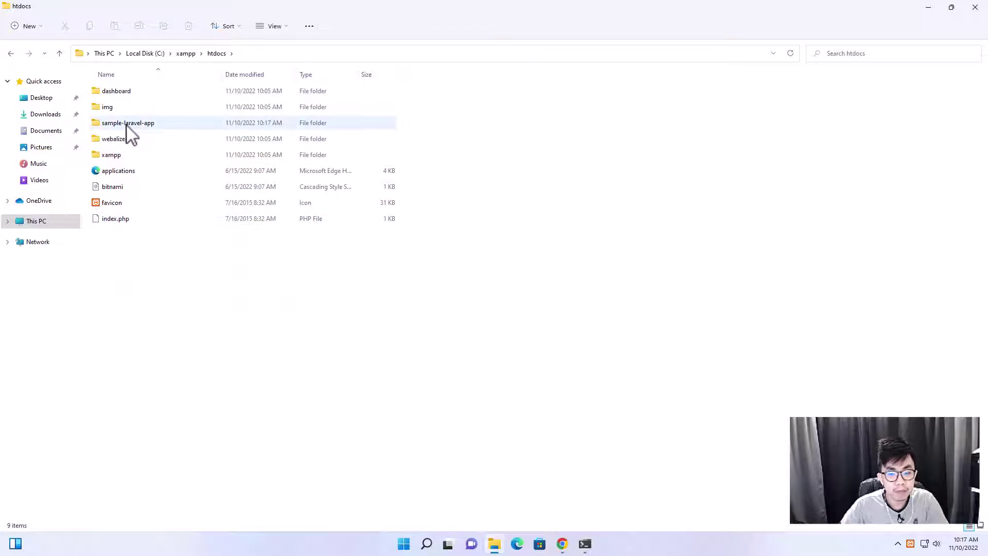
{"action": "left_click", "coordinate": [585, 544]}
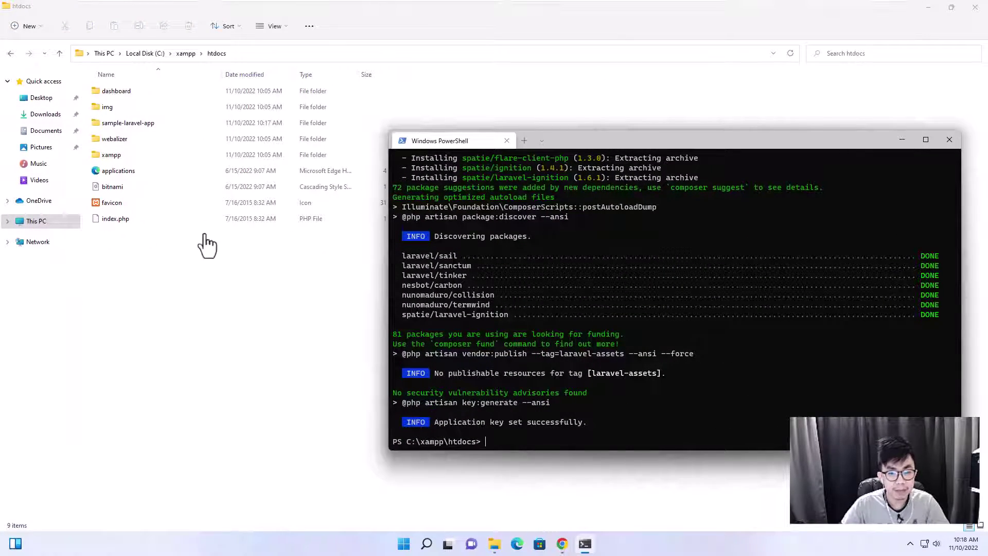
Step: Change the terminal's working directory to the project folder with cd sample-laravel-app
{"action": "key", "text": "Caps_Lock"}
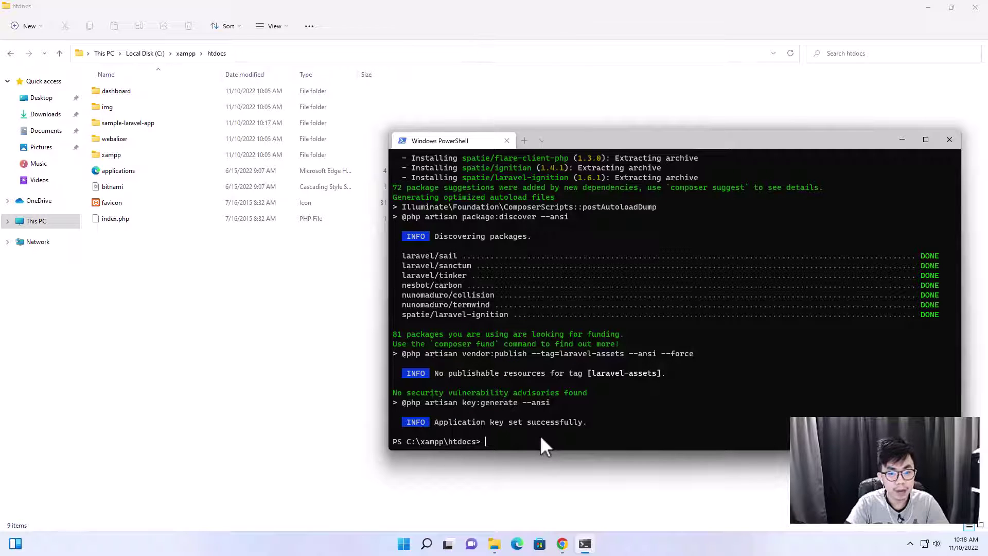
{"action": "type", "text": "cd sampl"}
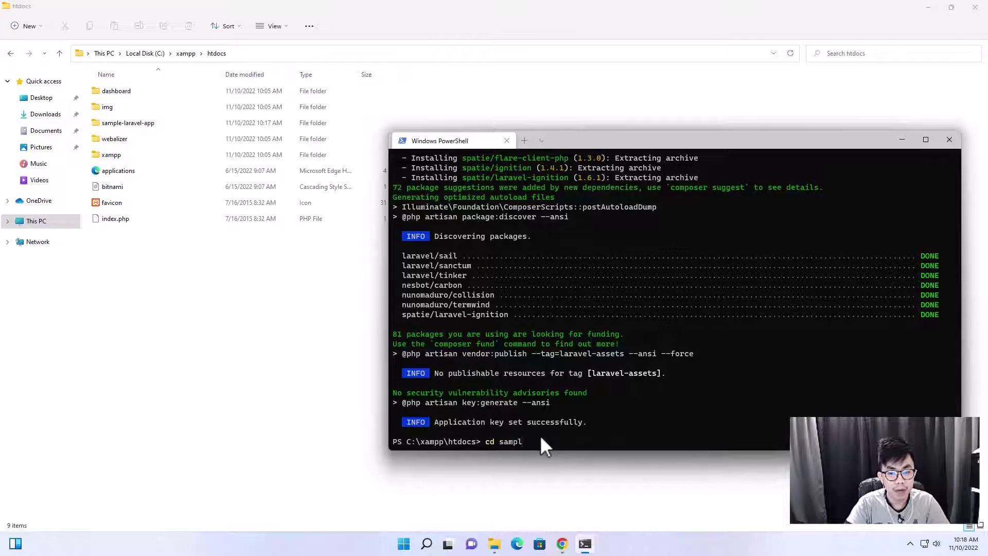
{"action": "type", "text": "e-laravel-app"}
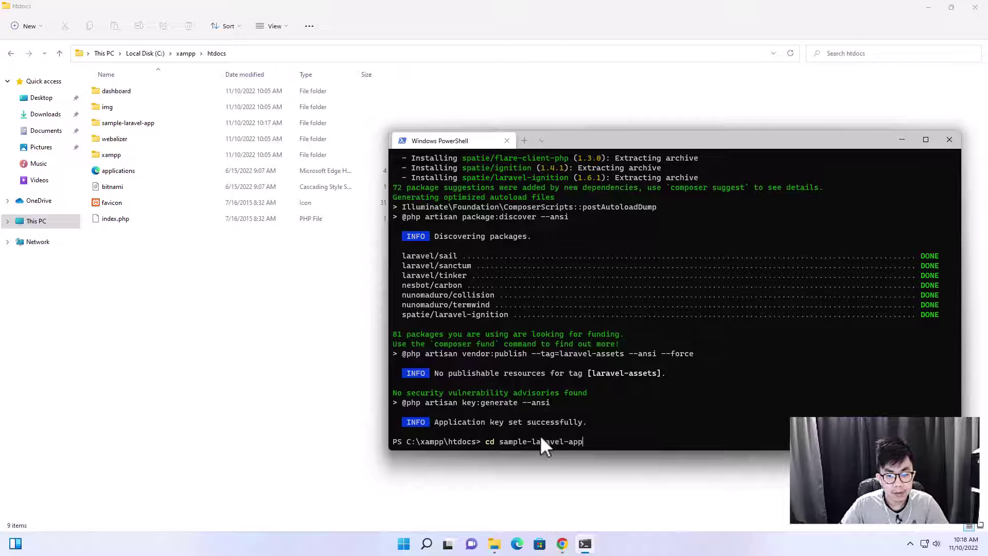
{"action": "key", "text": "Return"}
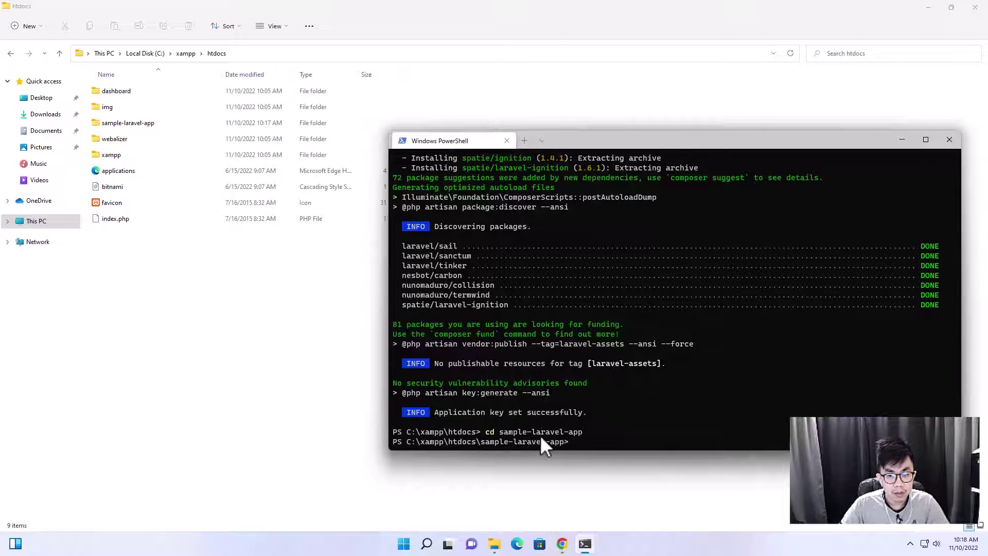
Step: Look up the serve command on the Laravel installation page and start the project's development server with php artisan serve
{"action": "key", "text": "alt+Tab"}
{"action": "key", "text": "Caps_Lock"}
{"action": "left_click", "coordinate": [82, 8]}
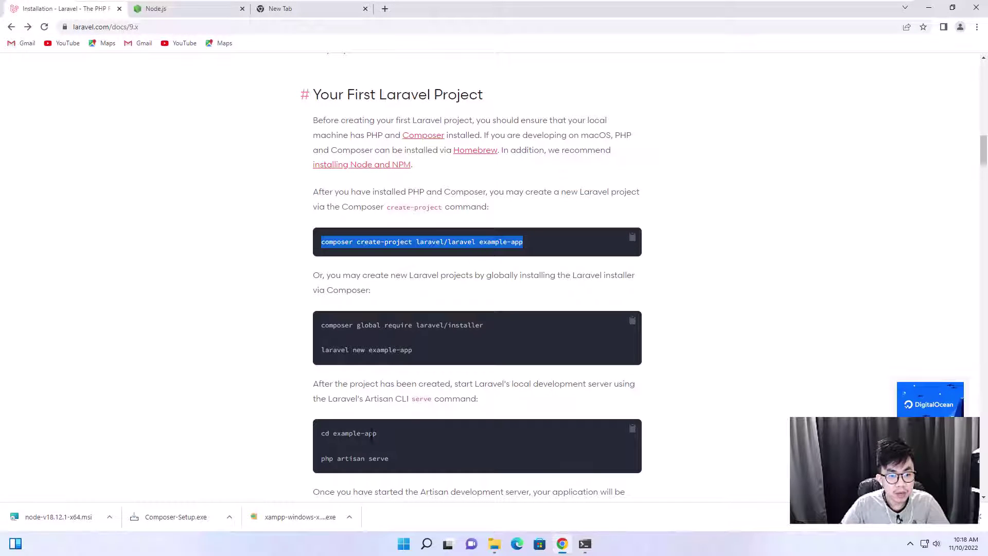
{"action": "scroll", "coordinate": [323, 360], "scroll_direction": "down", "scroll_amount": 2}
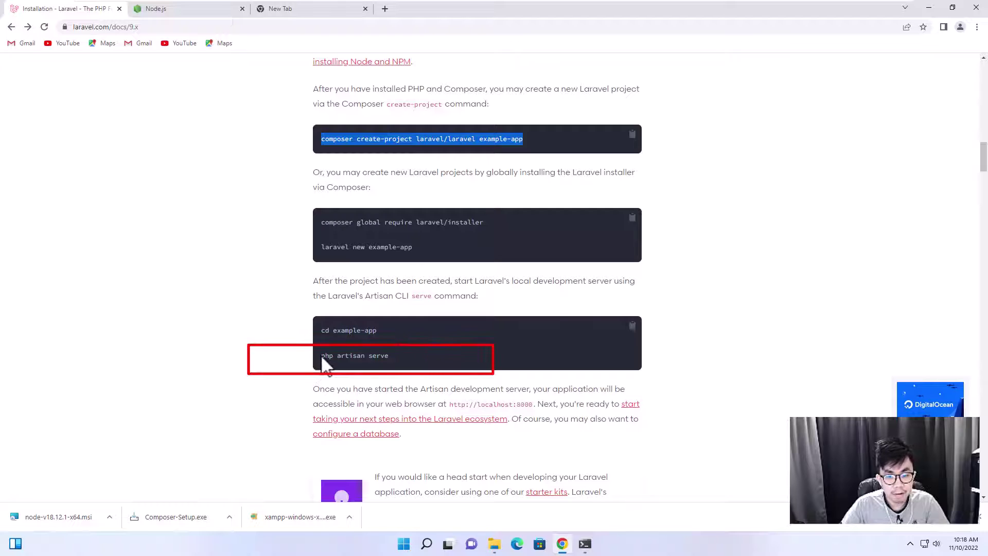
{"action": "left_click", "coordinate": [561, 545]}
{"action": "type", "text": "p"}
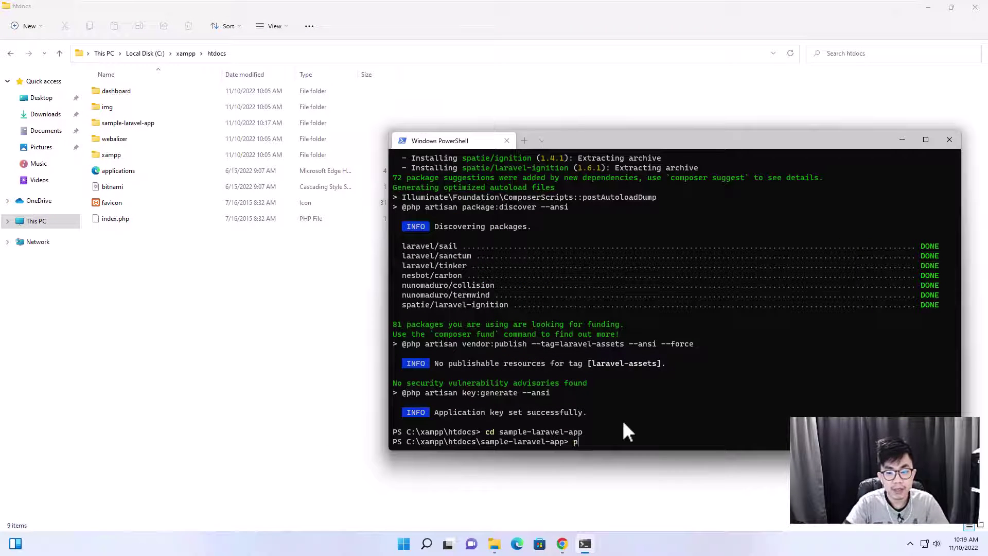
{"action": "type", "text": "hp artisan ser"}
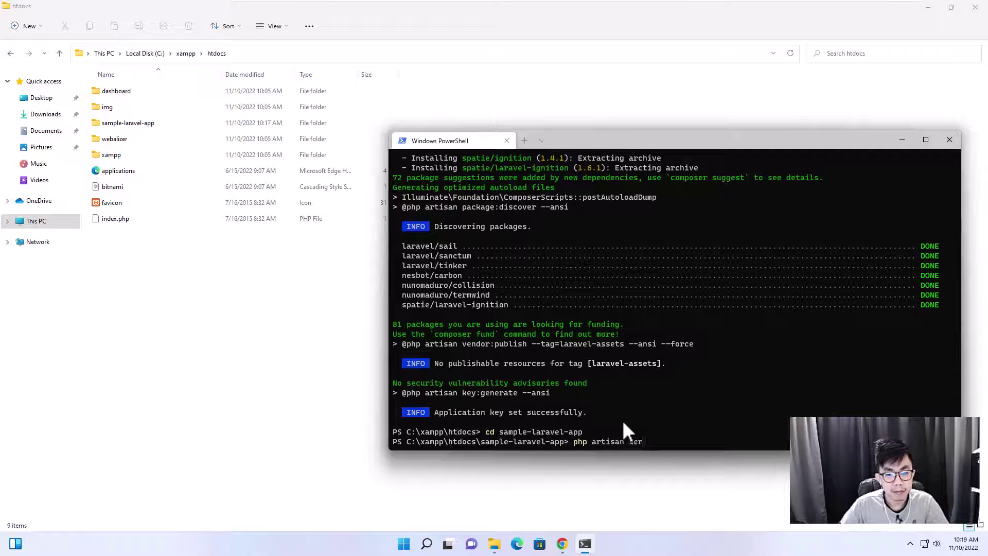
{"action": "type", "text": "ve"}
{"action": "key", "text": "Return"}
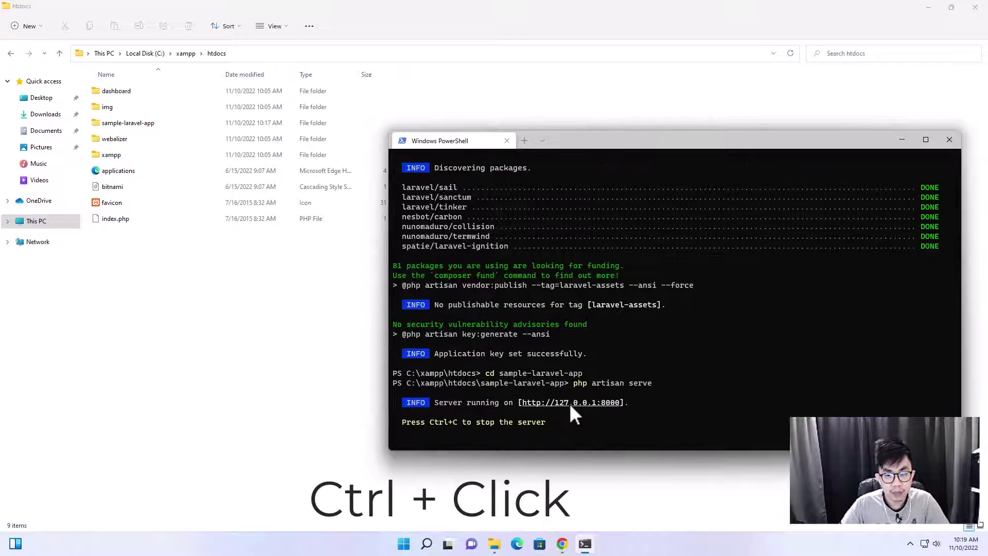
{"action": "left_click", "coordinate": [570, 402], "text": "ctrl"}
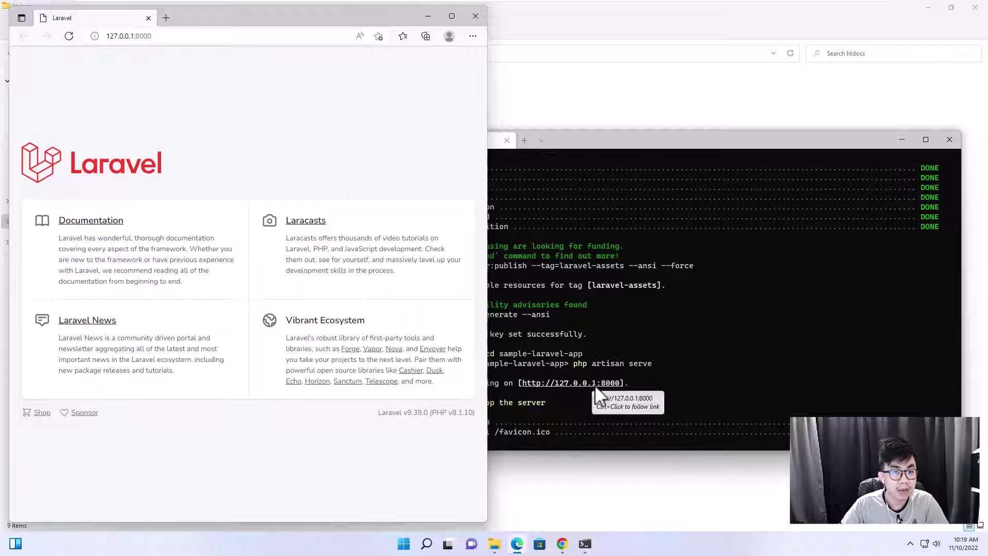
{"action": "left_click", "coordinate": [452, 16]}
{"action": "left_click", "coordinate": [169, 30]}
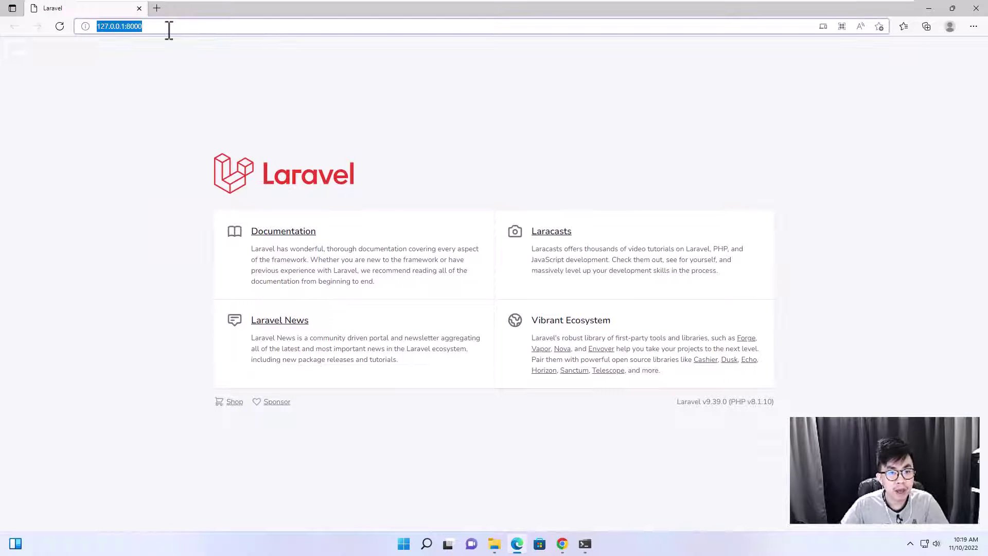
{"action": "key", "text": "Return"}
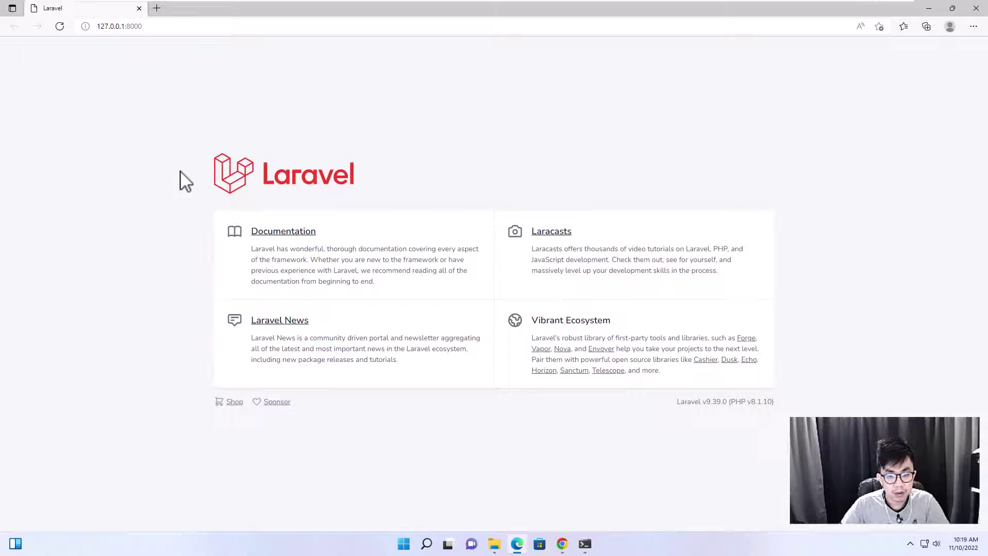
Step: Switch to File Explorer and open the sample-laravel-app folder to view the project files
{"action": "left_click", "coordinate": [494, 544]}
{"action": "double_click", "coordinate": [142, 127]}
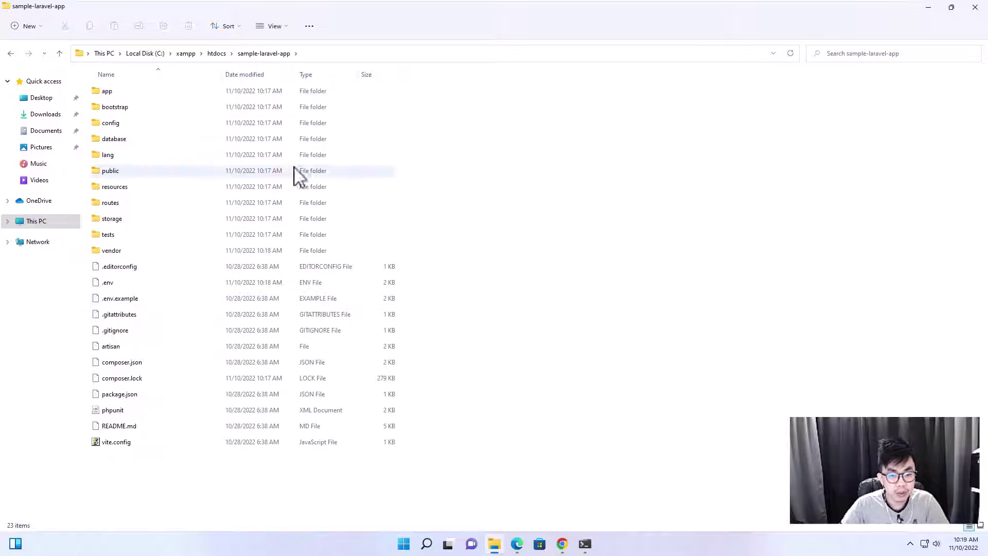
Step: Switch to Chrome and search Google for visual code studio in the empty tab
{"action": "left_click", "coordinate": [562, 544]}
{"action": "left_click", "coordinate": [353, 29]}
{"action": "type", "text": "visual"}
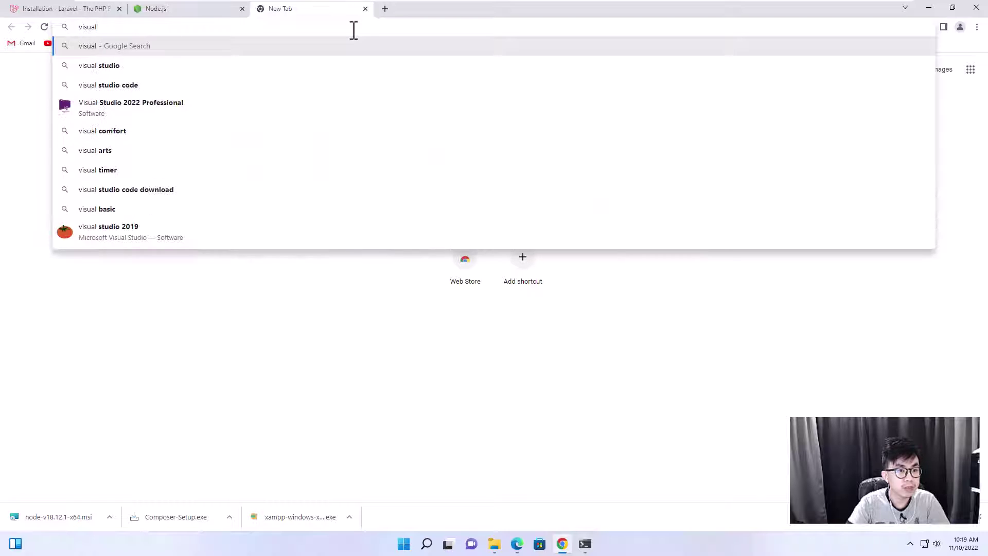
{"action": "type", "text": " code"}
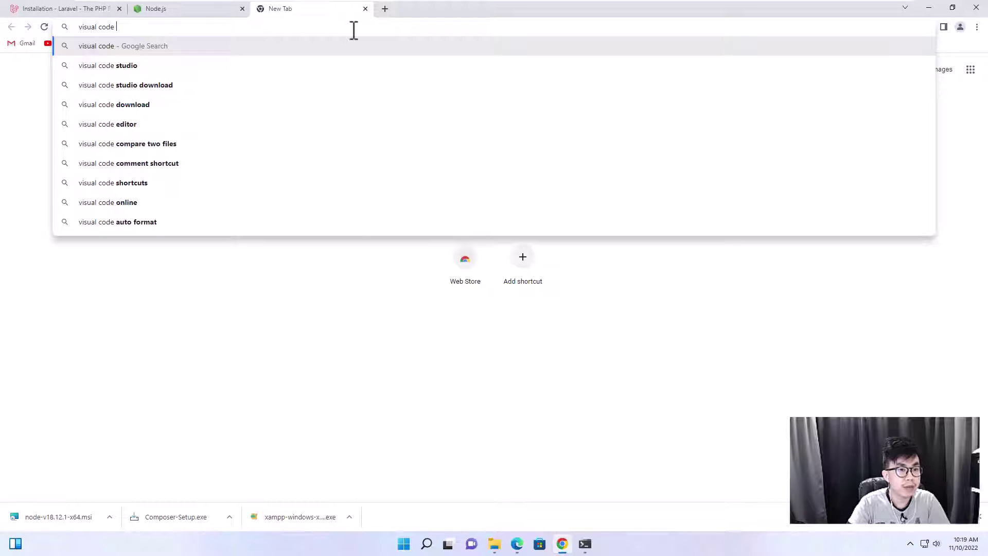
{"action": "type", "text": " sut"}
{"action": "type", "text": "d"}
{"action": "key", "text": "BackSpace"}
{"action": "key", "text": "BackSpace"}
{"action": "key", "text": "BackSpace"}
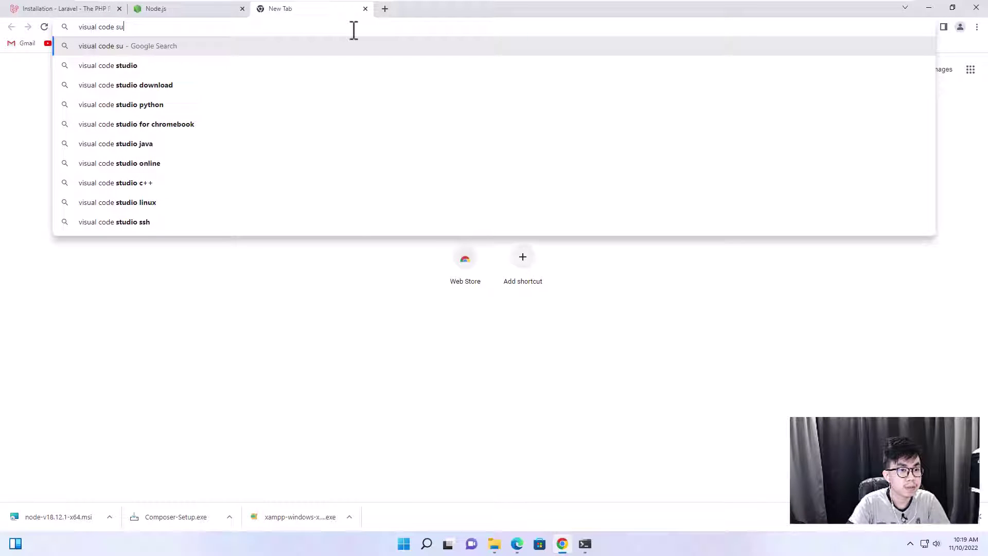
{"action": "type", "text": "tudio"}
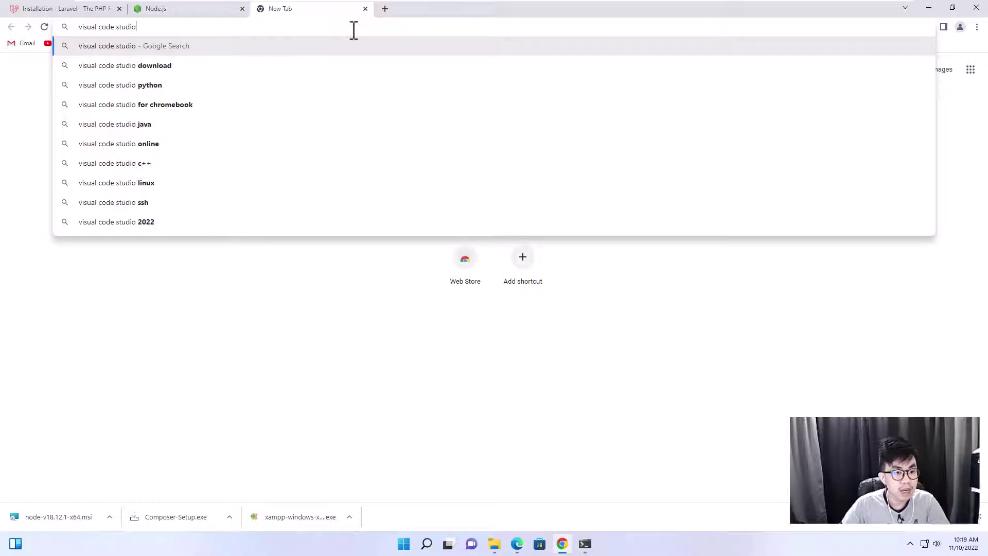
{"action": "key", "text": "Return"}
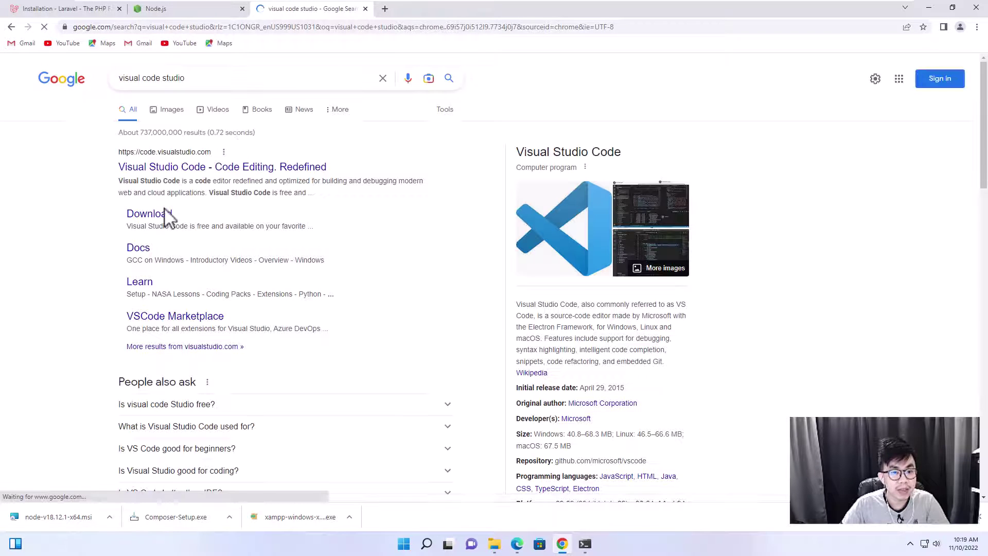
Step: Open the Visual Studio Code download page from the search results and download the Windows installer
{"action": "left_click", "coordinate": [163, 216]}
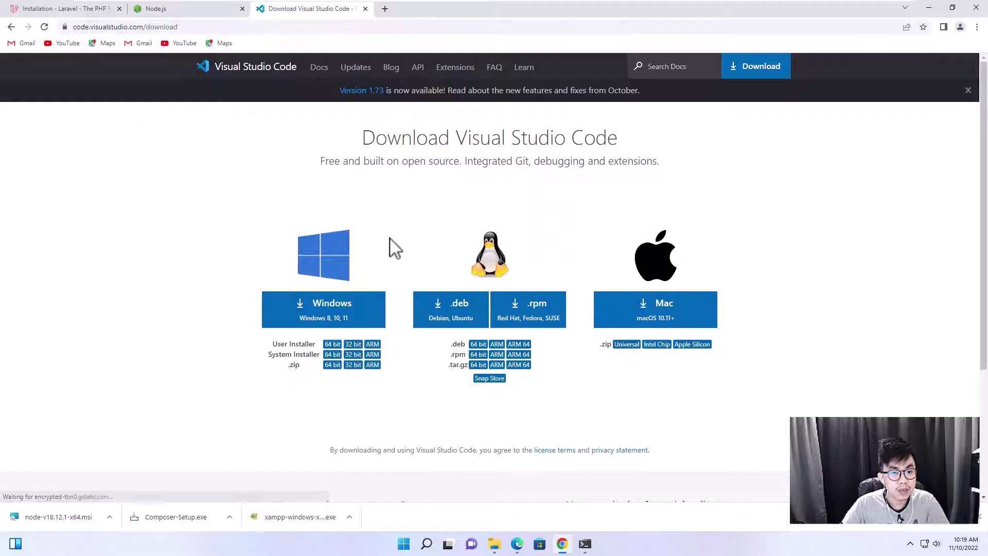
{"action": "scroll", "coordinate": [395, 247], "scroll_direction": "down", "scroll_amount": 2}
{"action": "left_click", "coordinate": [339, 206]}
{"action": "scroll", "coordinate": [415, 256], "scroll_direction": "down", "scroll_amount": 7}
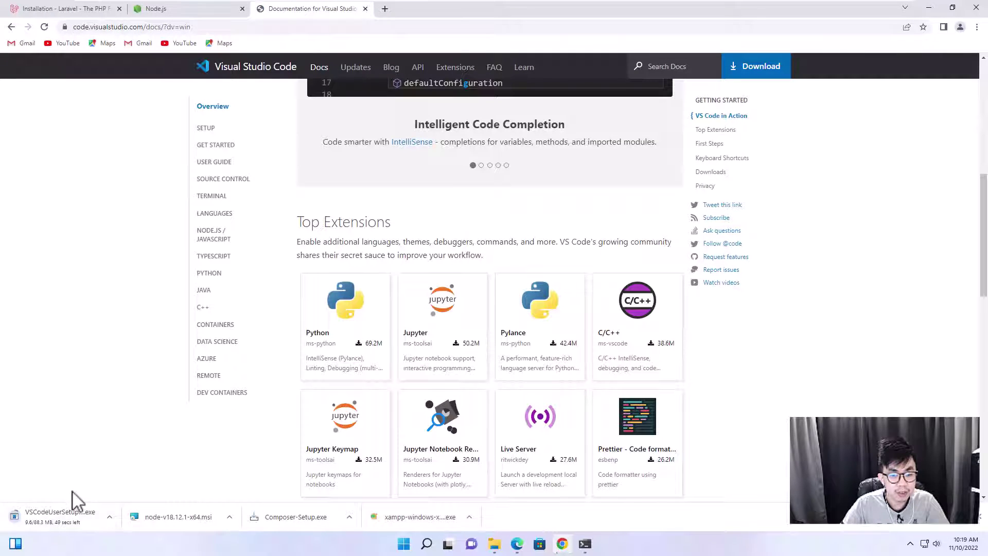
Step: Switch to the terminal, stop the running Laravel development server, and reload 127.0.0.1:8000 in Edge to check the site
{"action": "mouse_move", "coordinate": [552, 550]}
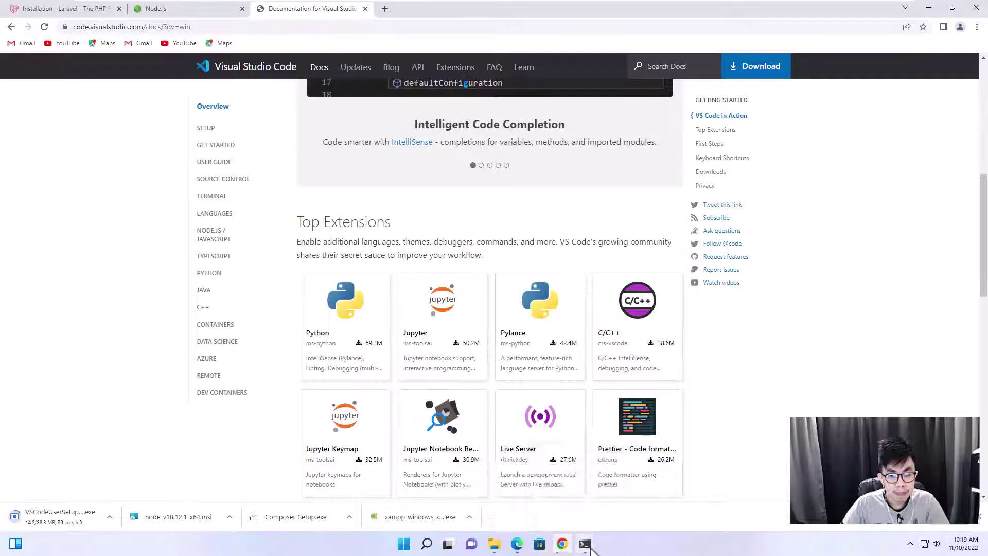
{"action": "left_click", "coordinate": [585, 544]}
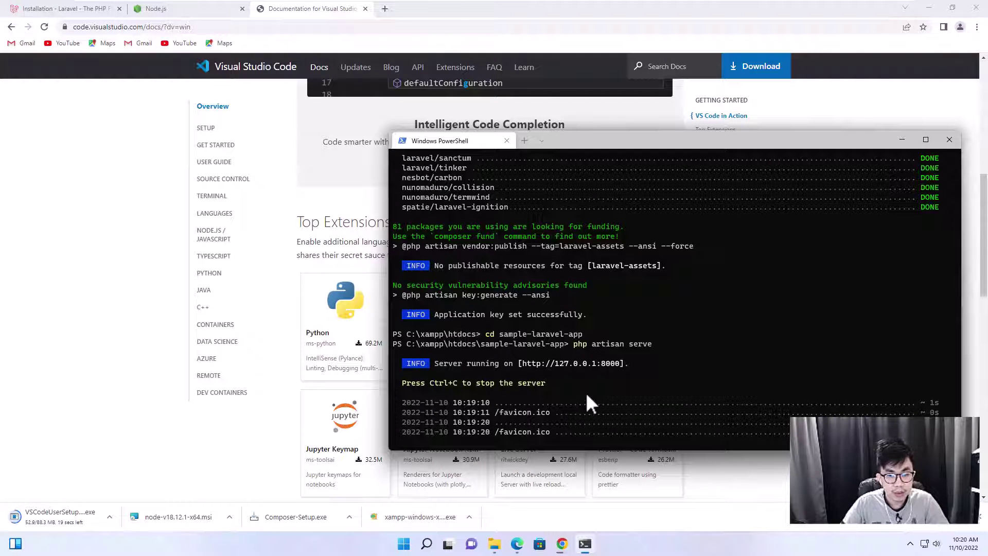
{"action": "key", "text": "ctrl+c"}
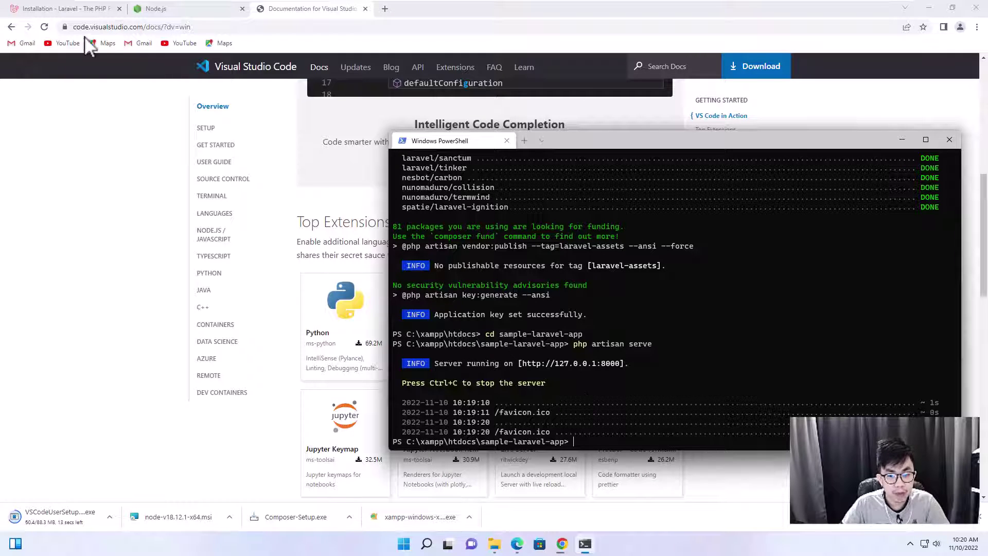
{"action": "left_click", "coordinate": [517, 544]}
{"action": "left_click", "coordinate": [122, 26]}
{"action": "key", "text": "Return"}
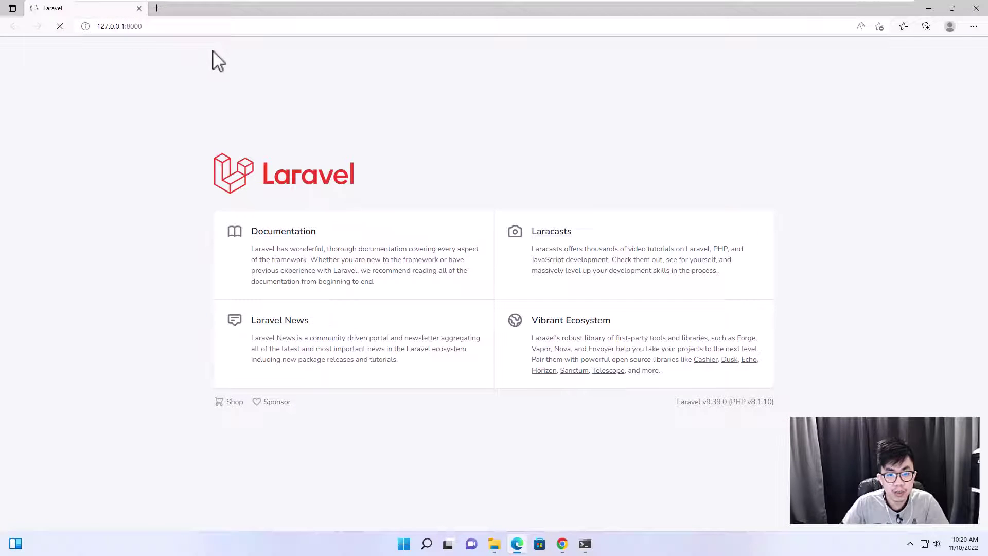
Step: Switch to PowerShell and start the development server in the sample-laravel-app directory with php artisan serve
{"action": "left_click", "coordinate": [585, 544]}
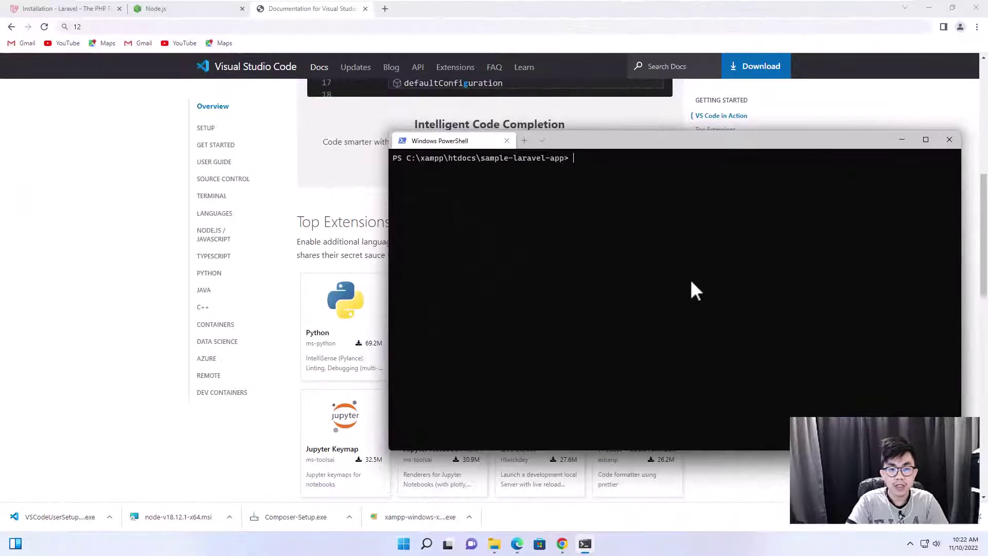
{"action": "type", "text": "p"}
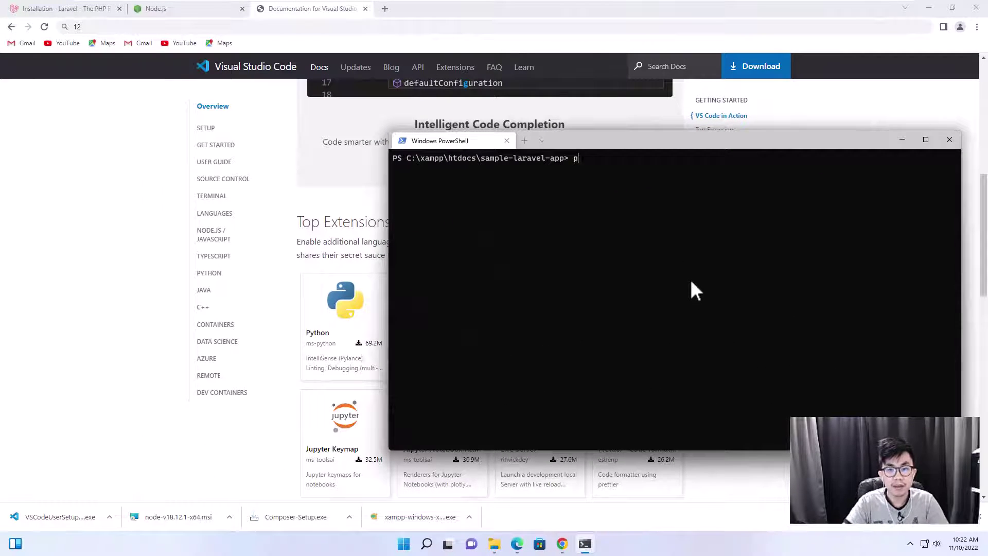
{"action": "type", "text": "hp artisan serve"}
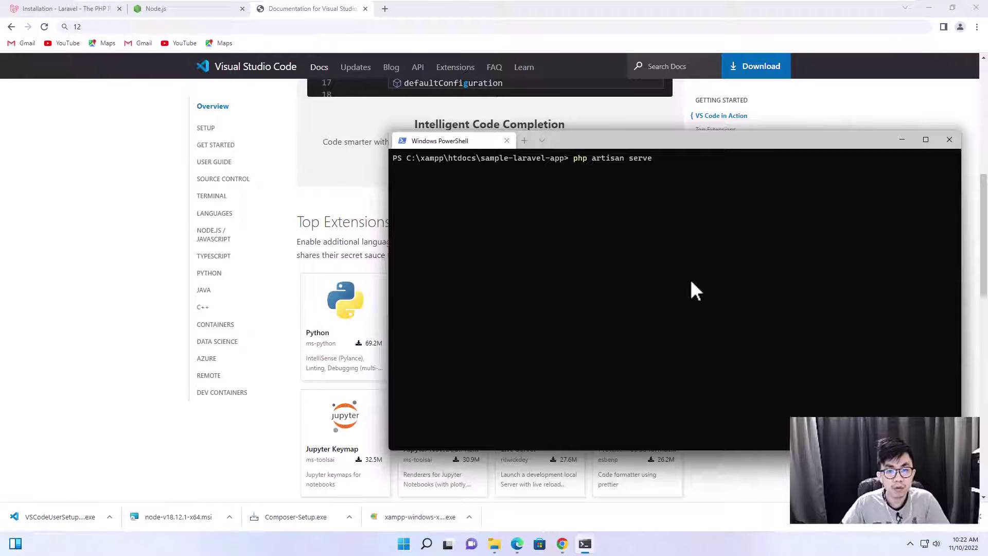
{"action": "key", "text": "Return"}
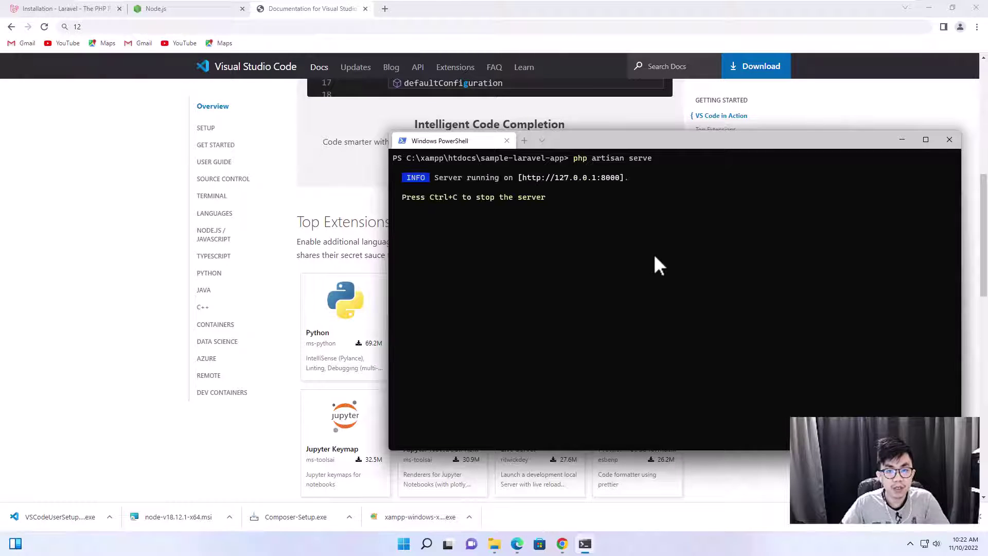
{"action": "left_click", "coordinate": [566, 181], "text": "ctrl"}
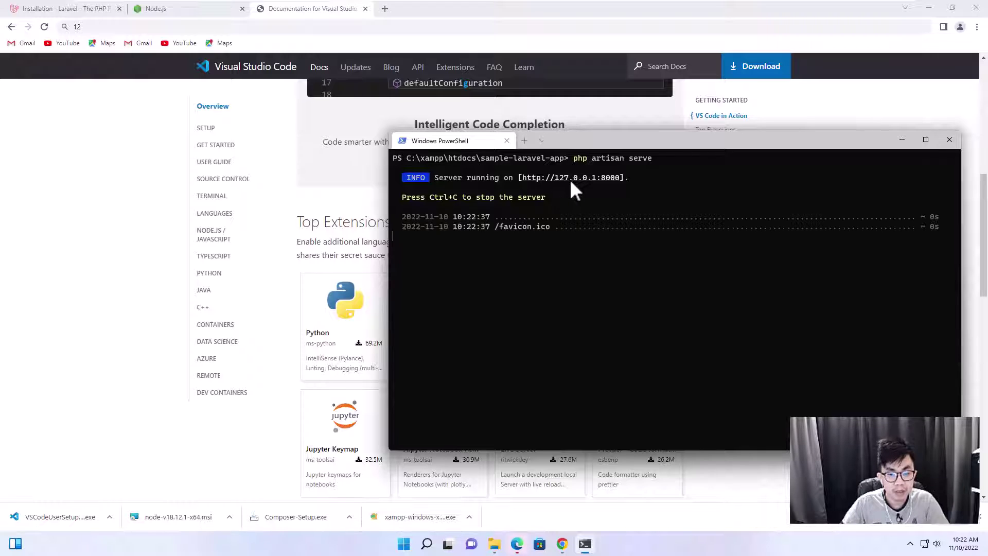
{"action": "left_click", "coordinate": [517, 544]}
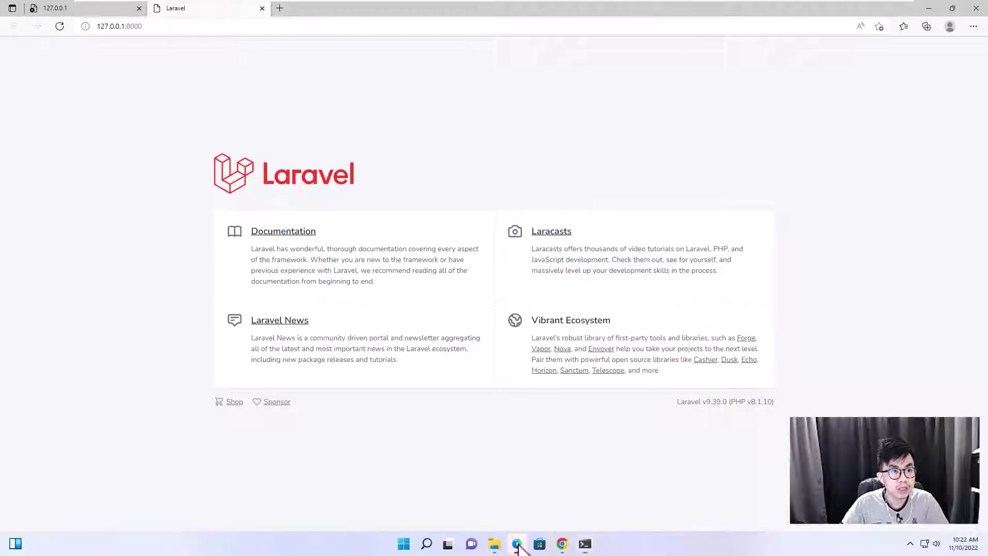
{"action": "key", "text": "Num_Lock"}
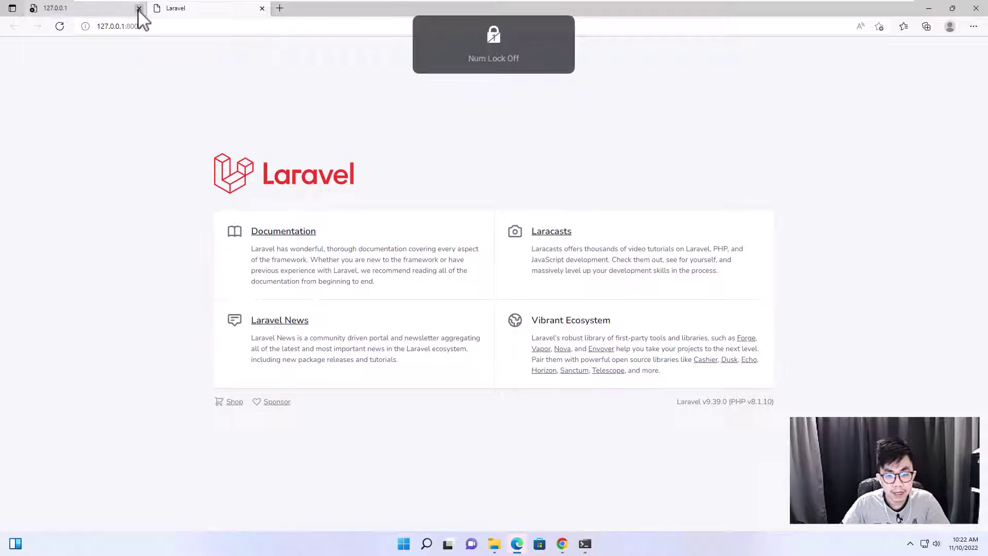
{"action": "left_click", "coordinate": [139, 9]}
{"action": "key", "text": "ctrl+w"}
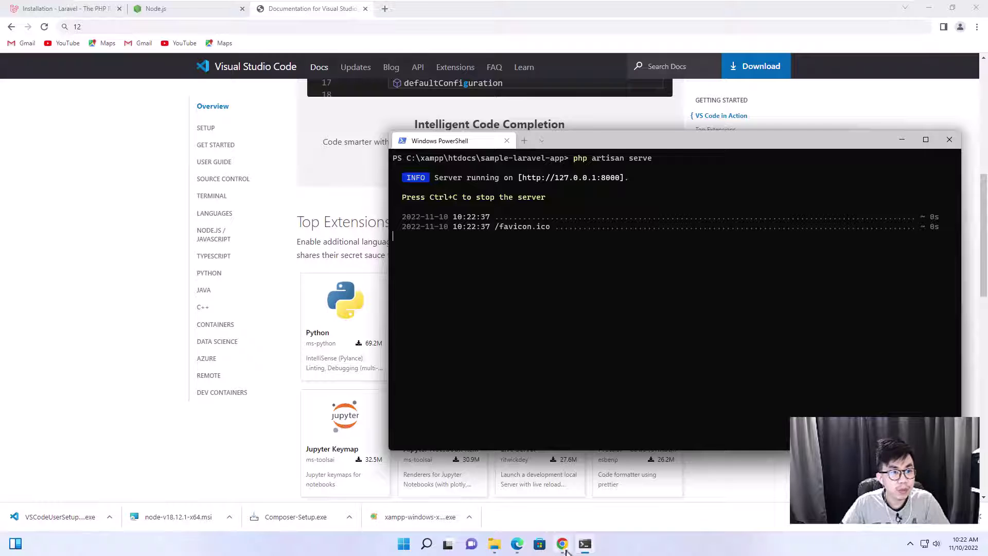
Step: Switch to File Explorer and go up to the htdocs folder that contains sample-laravel-app
{"action": "left_click", "coordinate": [494, 545]}
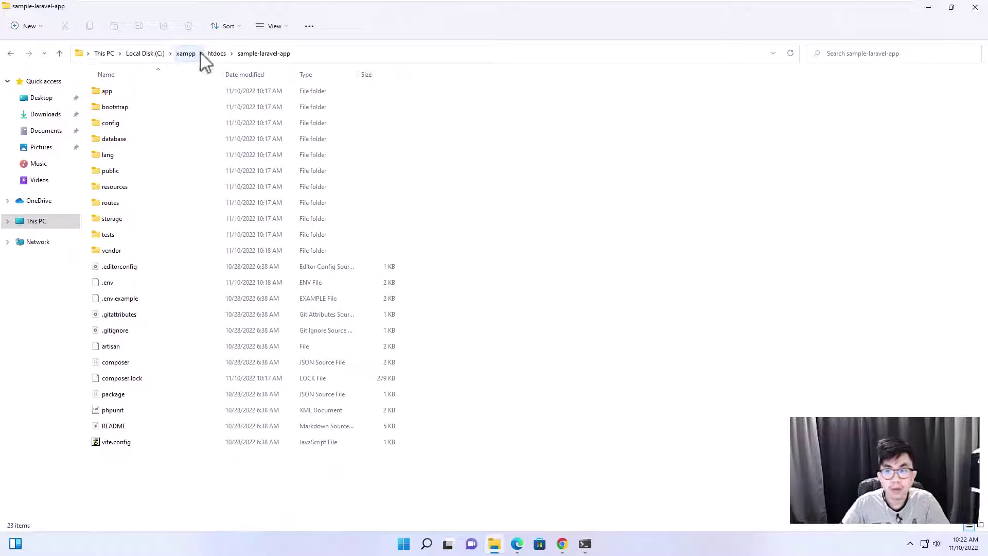
{"action": "left_click", "coordinate": [215, 53]}
{"action": "key", "text": "Num_Lock"}
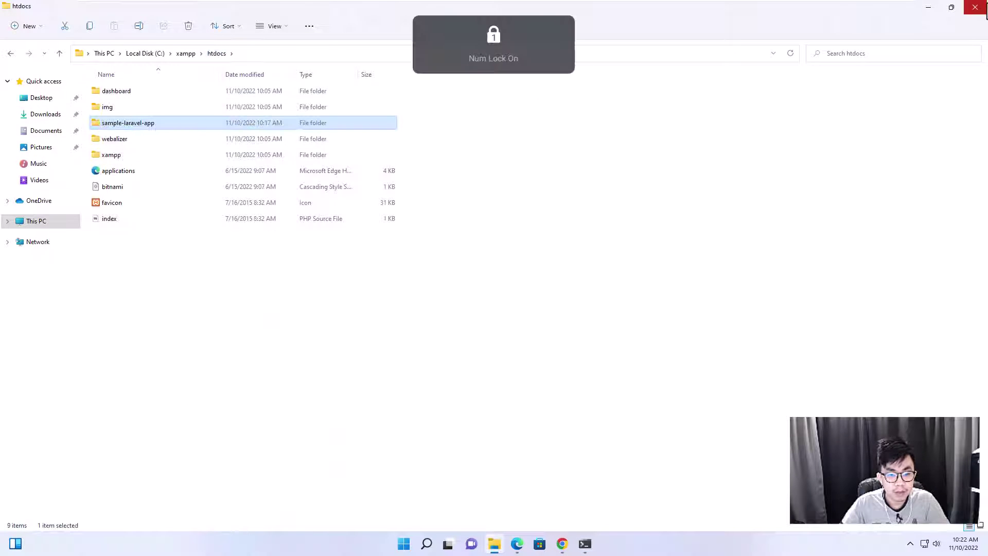
Step: Launch Visual Studio Code, open the sample-laravel-app folder from File Explorer in it, and trust the folder's authors
{"action": "left_click", "coordinate": [427, 544]}
{"action": "type", "text": "visual"}
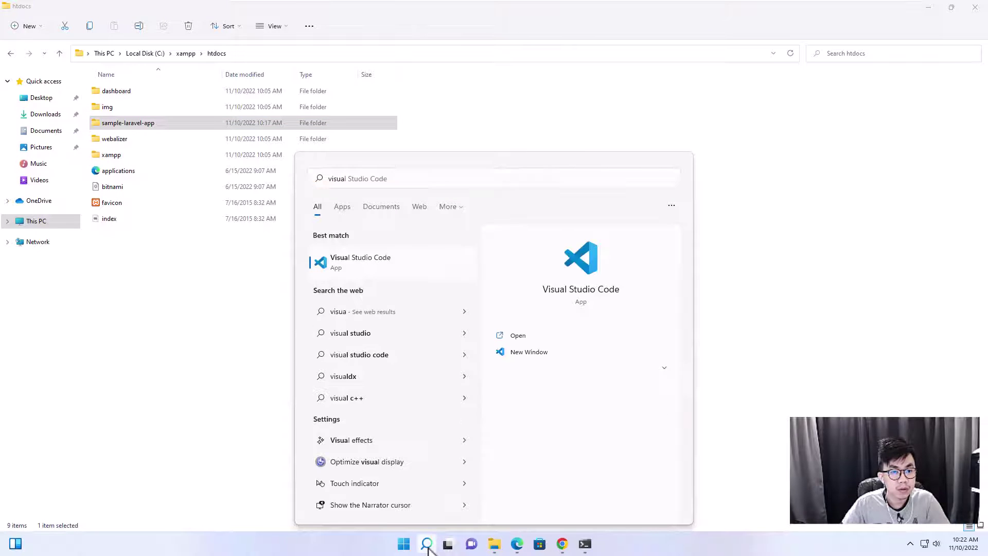
{"action": "key", "text": "Return"}
{"action": "left_click_drag", "start_coordinate": [131, 123], "coordinate": [374, 162]}
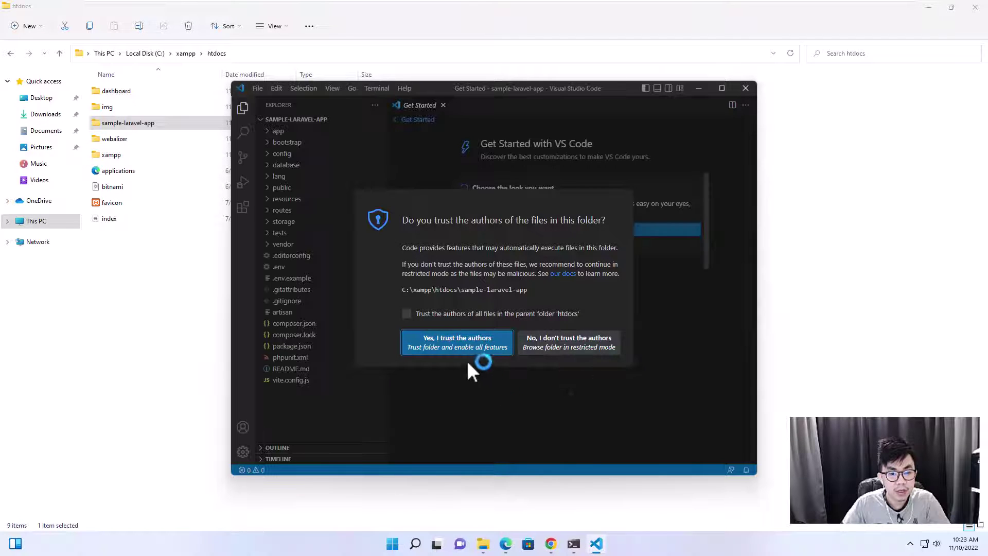
{"action": "left_click", "coordinate": [456, 350]}
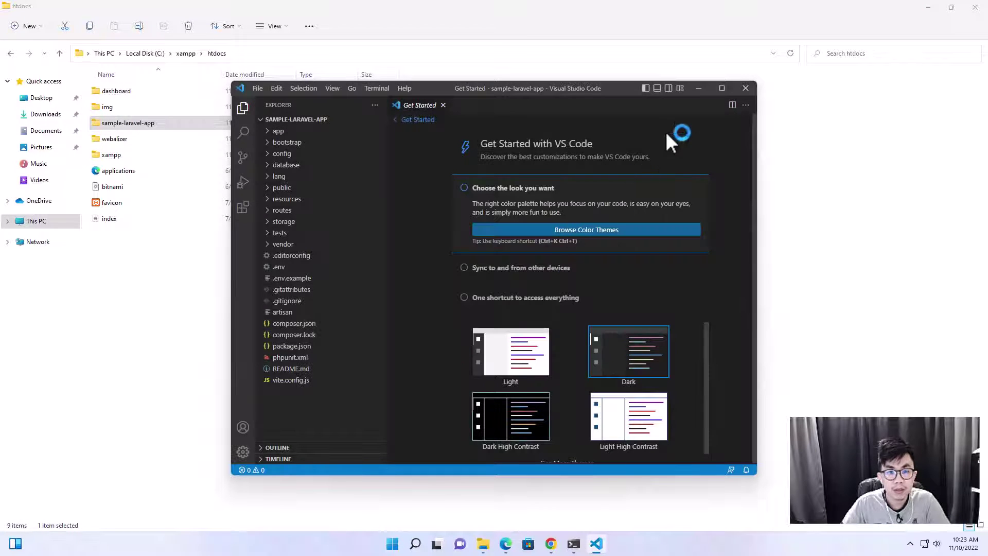
Step: Maximize the editor window and open channels.php from the project's routes folder
{"action": "left_click", "coordinate": [722, 88]}
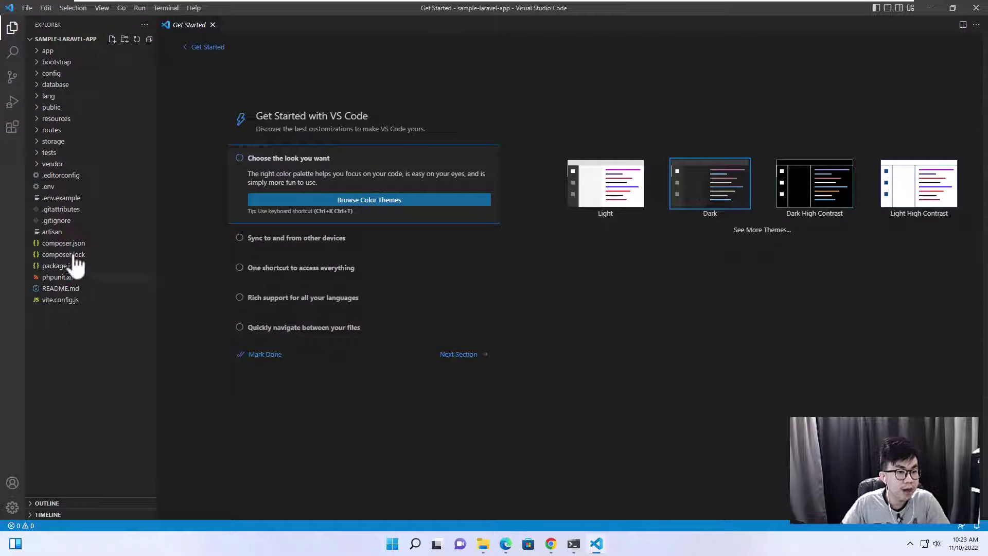
{"action": "left_click", "coordinate": [78, 109]}
{"action": "left_click", "coordinate": [79, 109]}
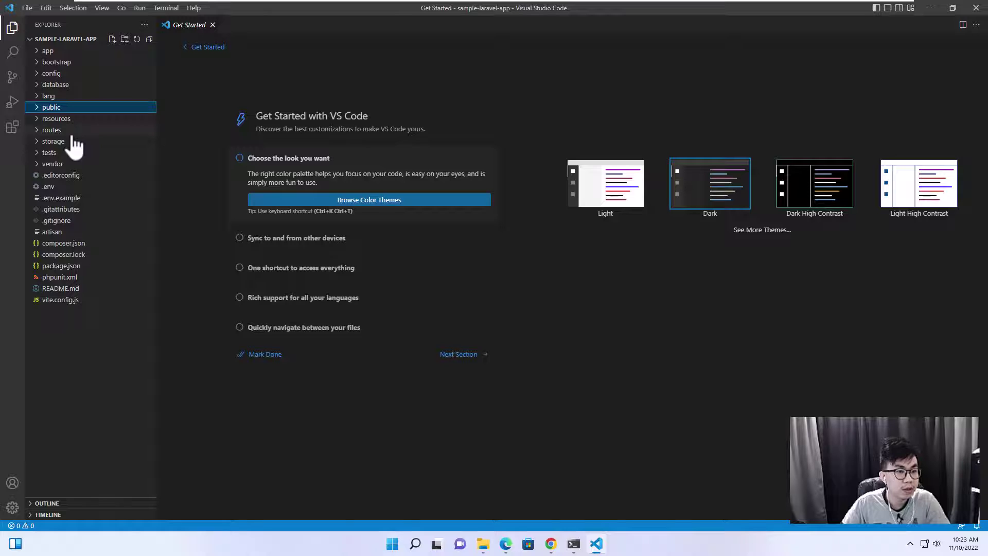
{"action": "left_click", "coordinate": [72, 133]}
{"action": "left_click", "coordinate": [98, 152]}
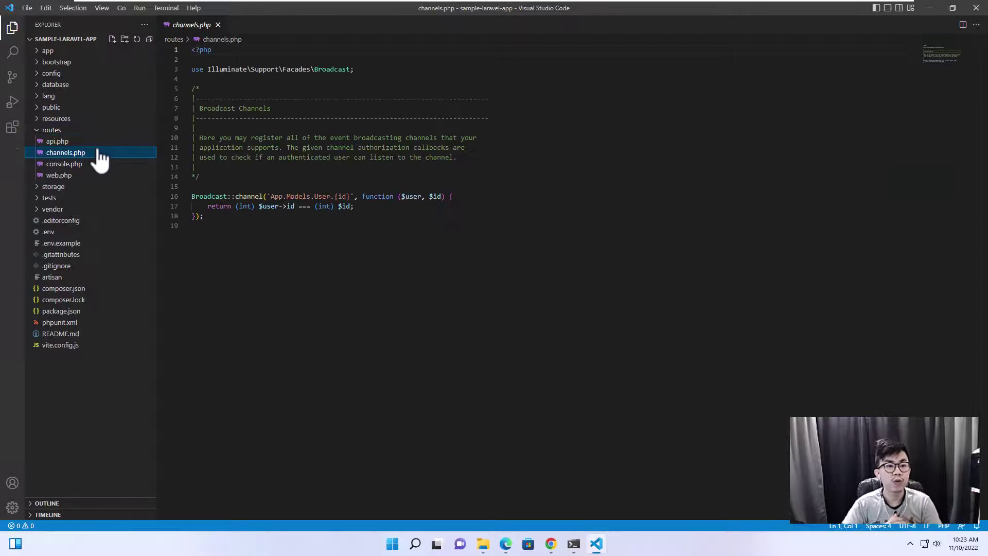